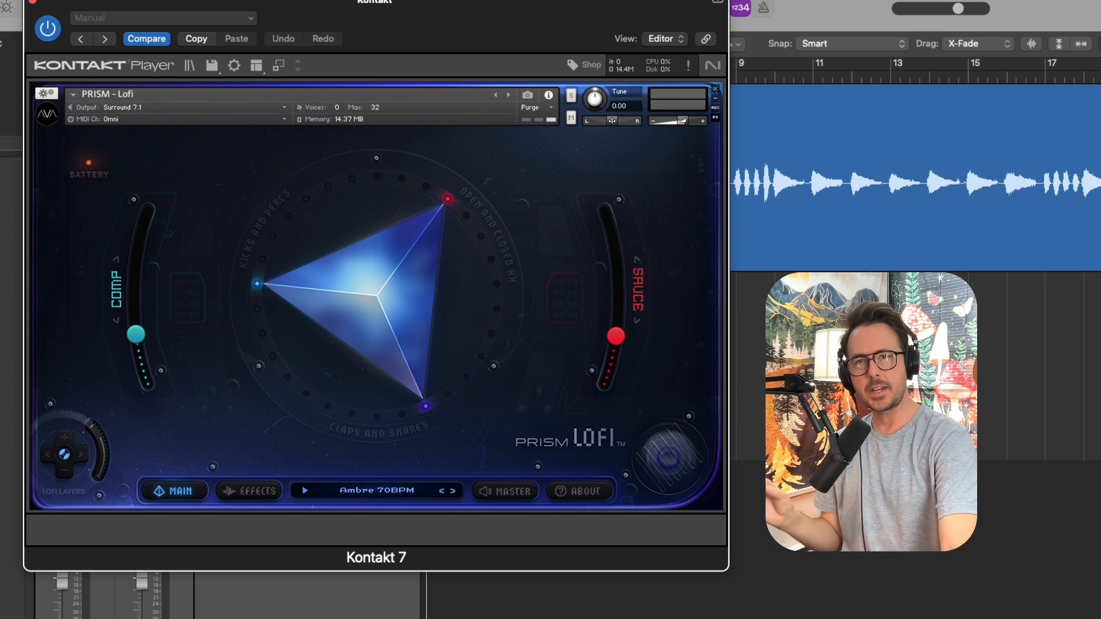
# Open the groove browser, load the Ethereal 90BPM pattern from PRISM - Lofi's 02 - Medium (80-100) folder, and preview it
pyautogui.click(374, 491)
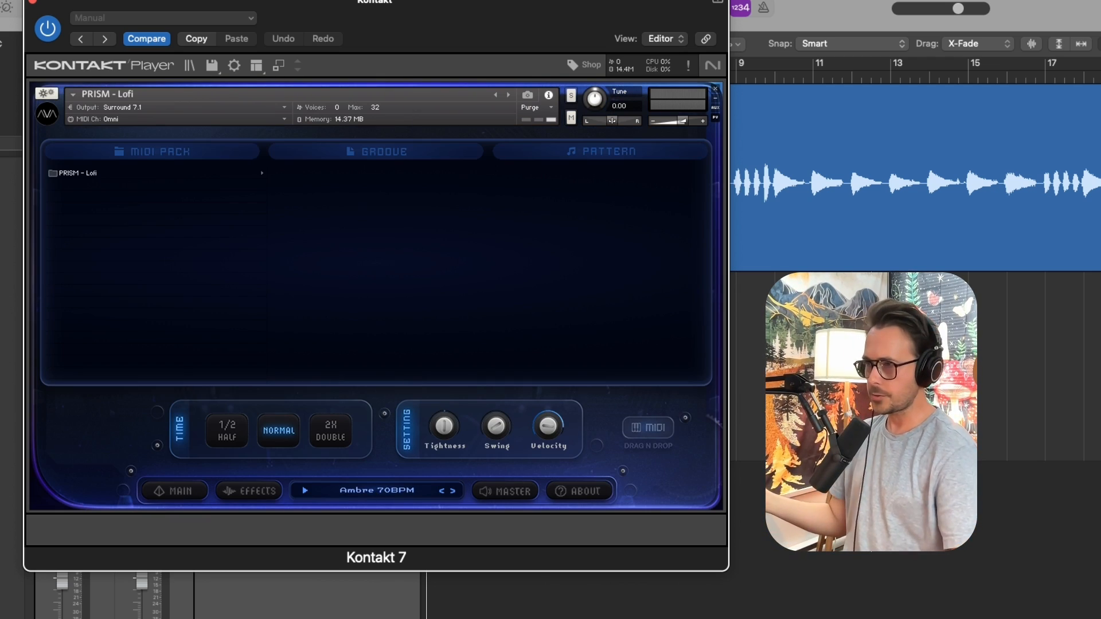
pyautogui.click(76, 173)
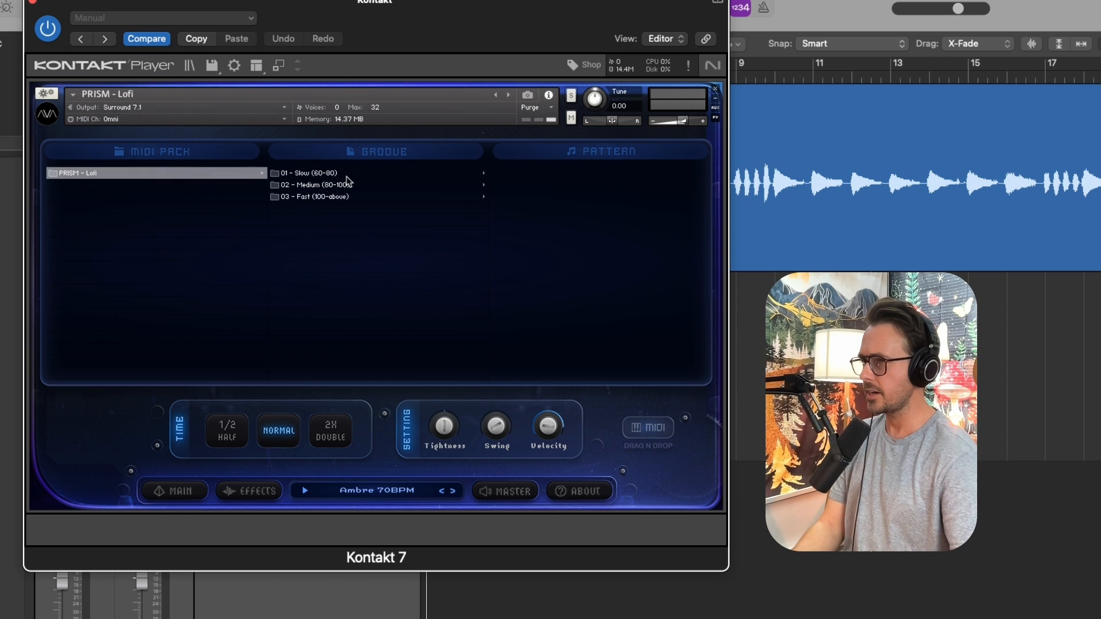
pyautogui.click(310, 186)
pyautogui.click(527, 208)
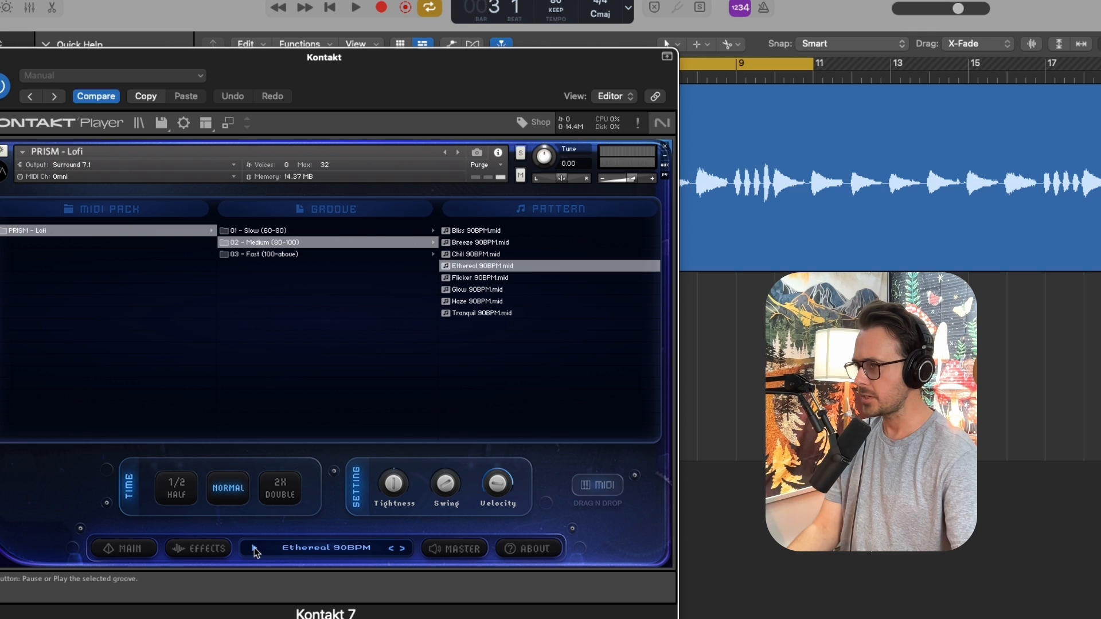
pyautogui.click(255, 550)
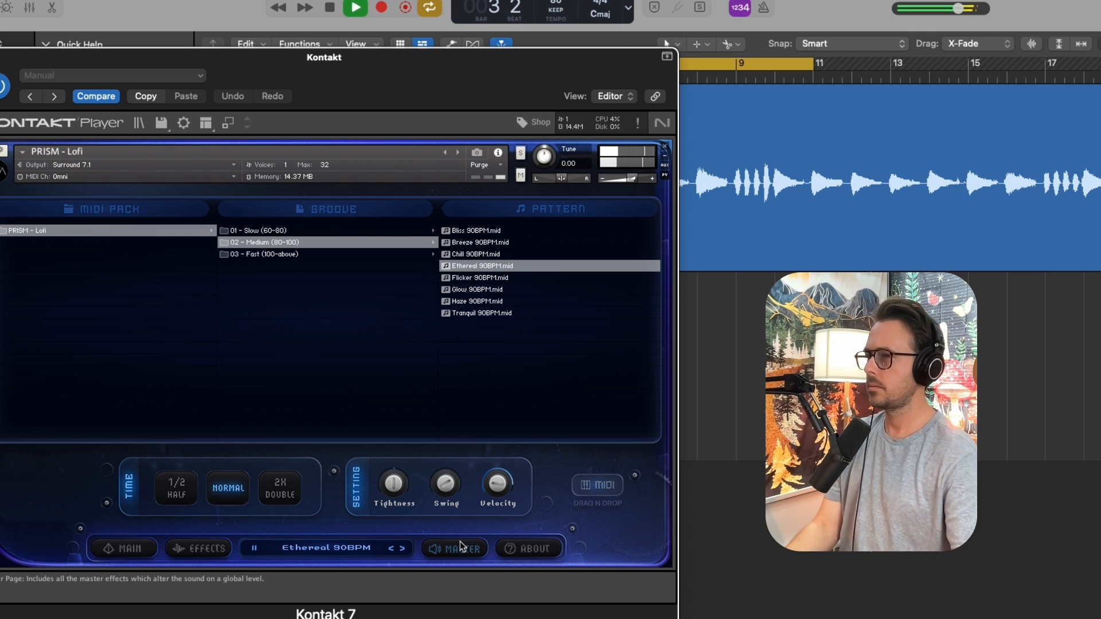
pyautogui.press('space')
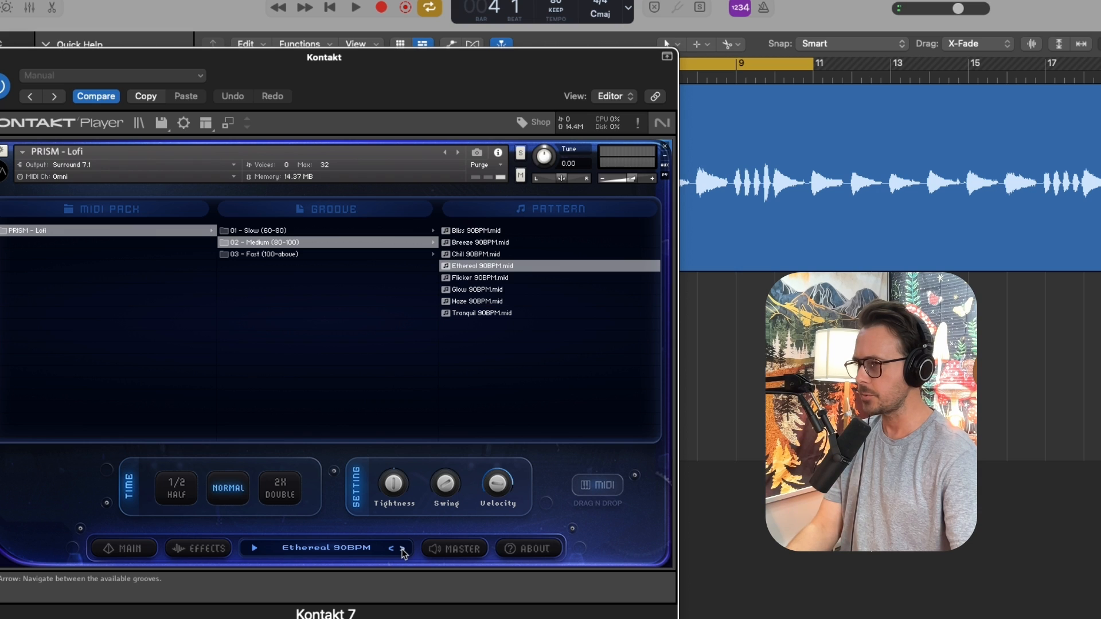
# Switch the groove to the Tranquil 90BPM pattern and preview it
pyautogui.click(402, 548)
pyautogui.click(402, 548)
pyautogui.click(402, 549)
pyautogui.click(402, 548)
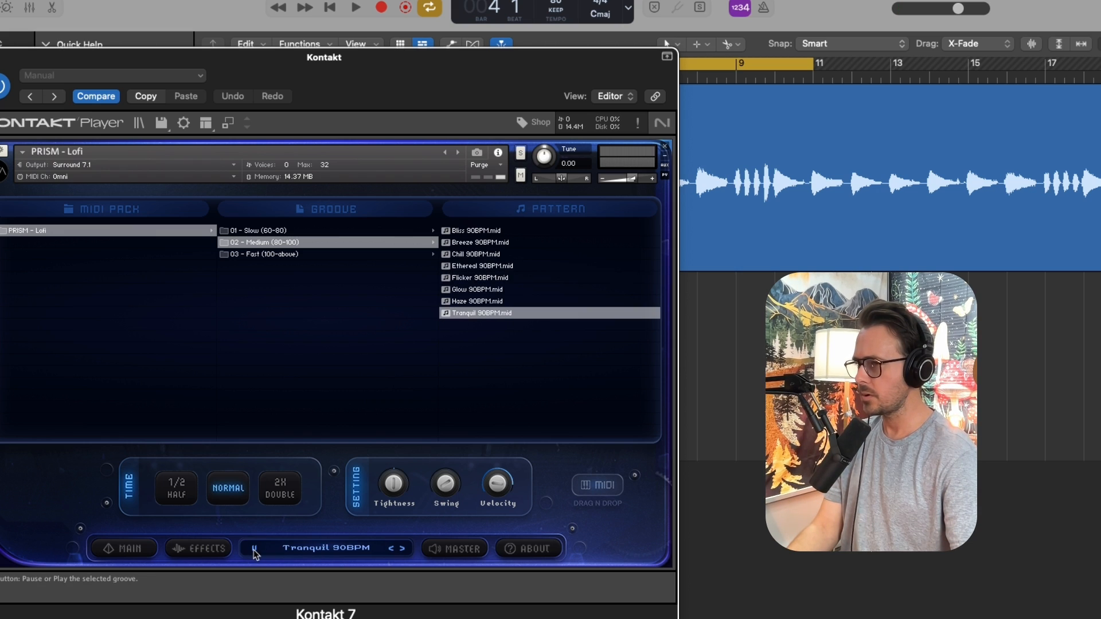
pyautogui.click(253, 550)
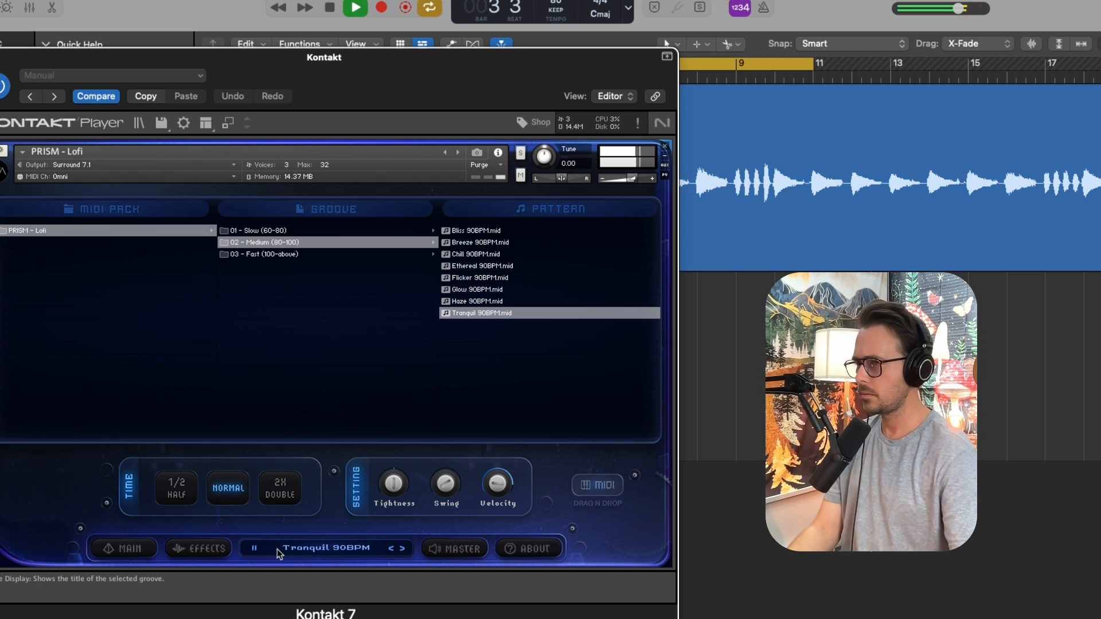
pyautogui.press('space')
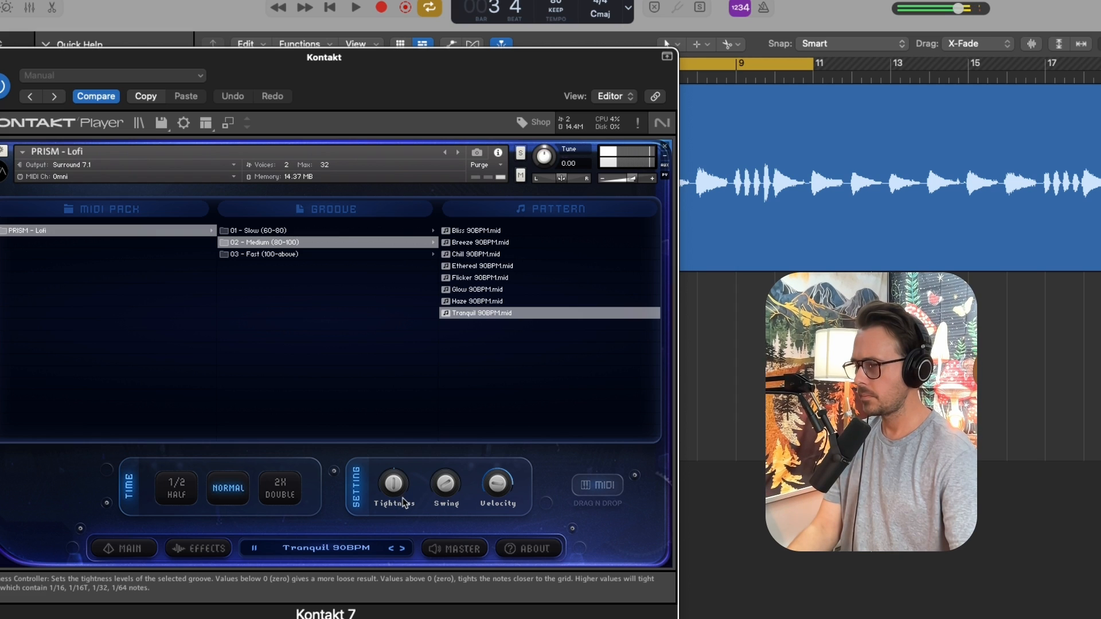
pyautogui.click(254, 550)
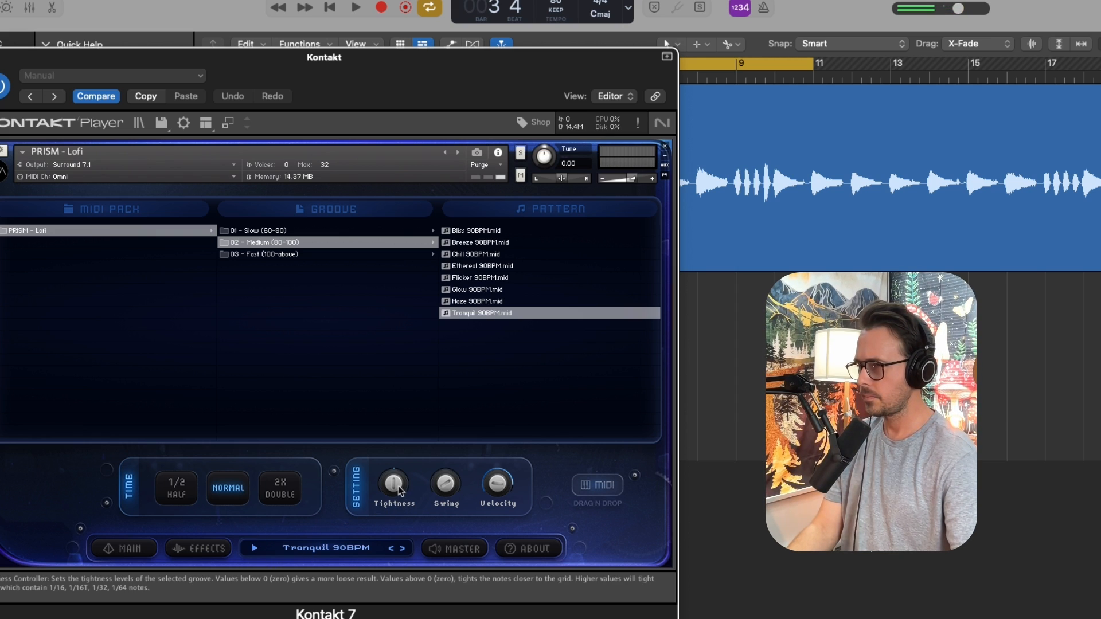
# Set the groove's Tightness to 91 and its Velocity to 16, auditioning the pattern after each change
pyautogui.moveTo(395, 489); pyautogui.dragTo(398, 459)
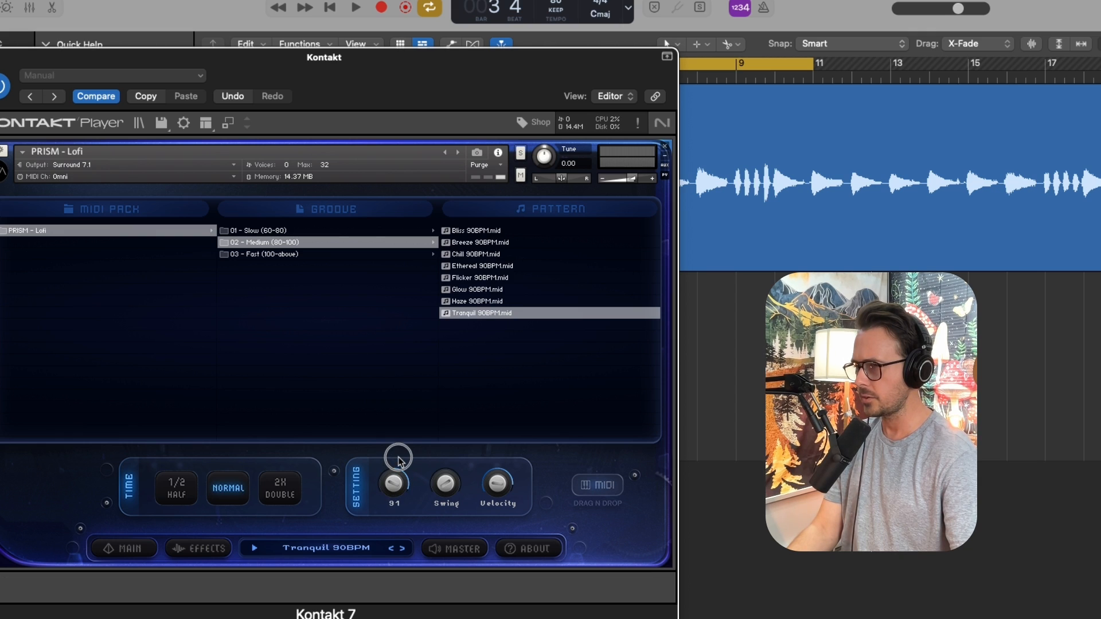
pyautogui.click(258, 549)
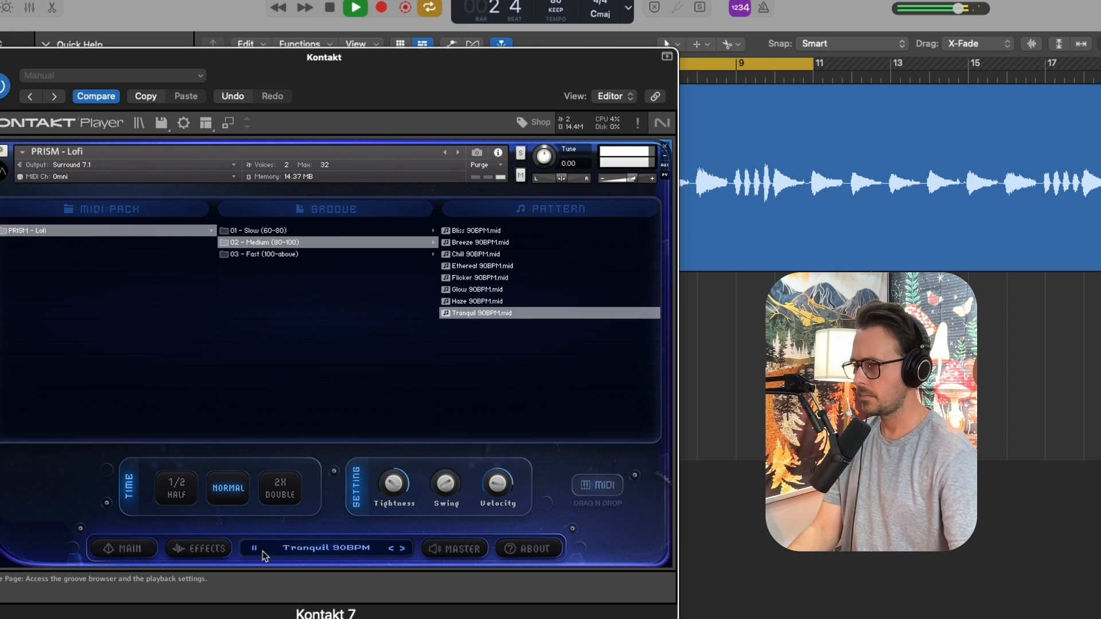
pyautogui.press('space')
pyautogui.moveTo(494, 491); pyautogui.dragTo(495, 511)
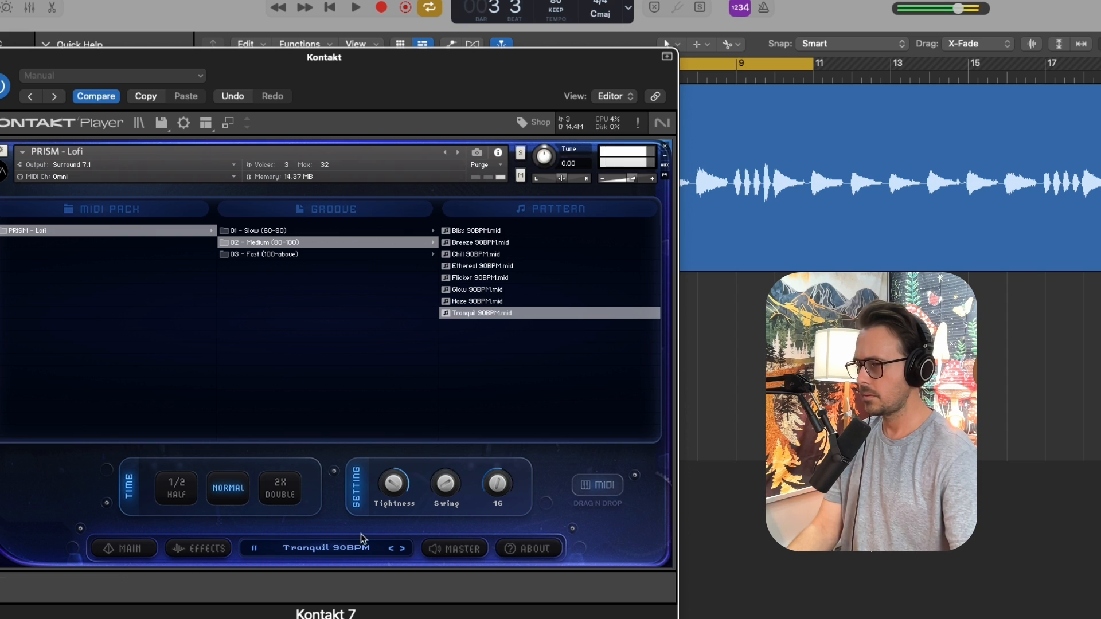
pyautogui.press('space')
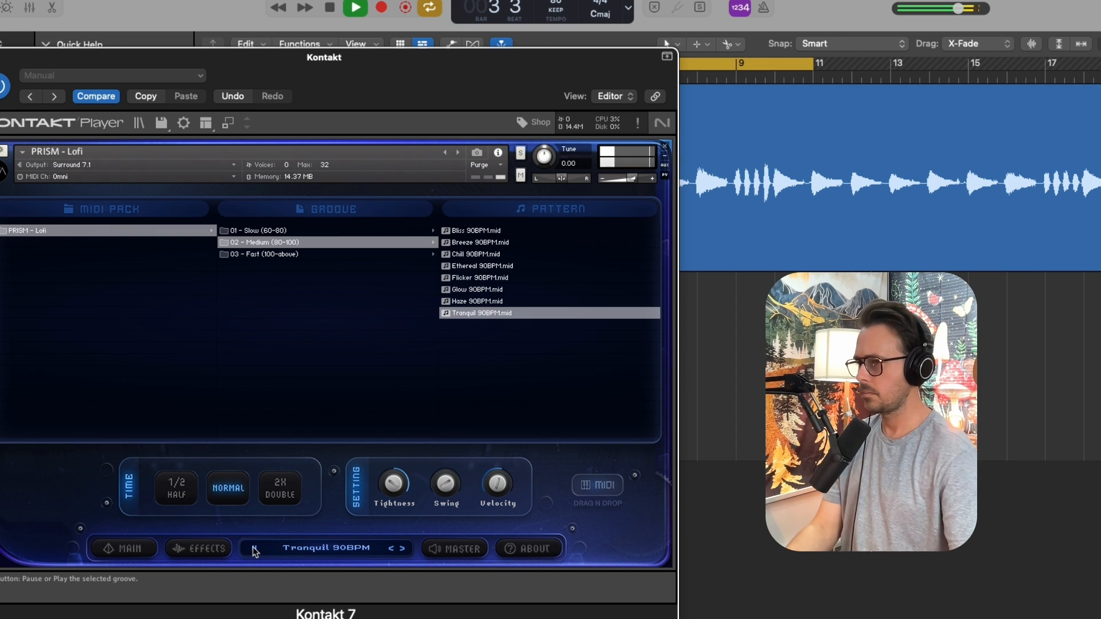
pyautogui.press('space')
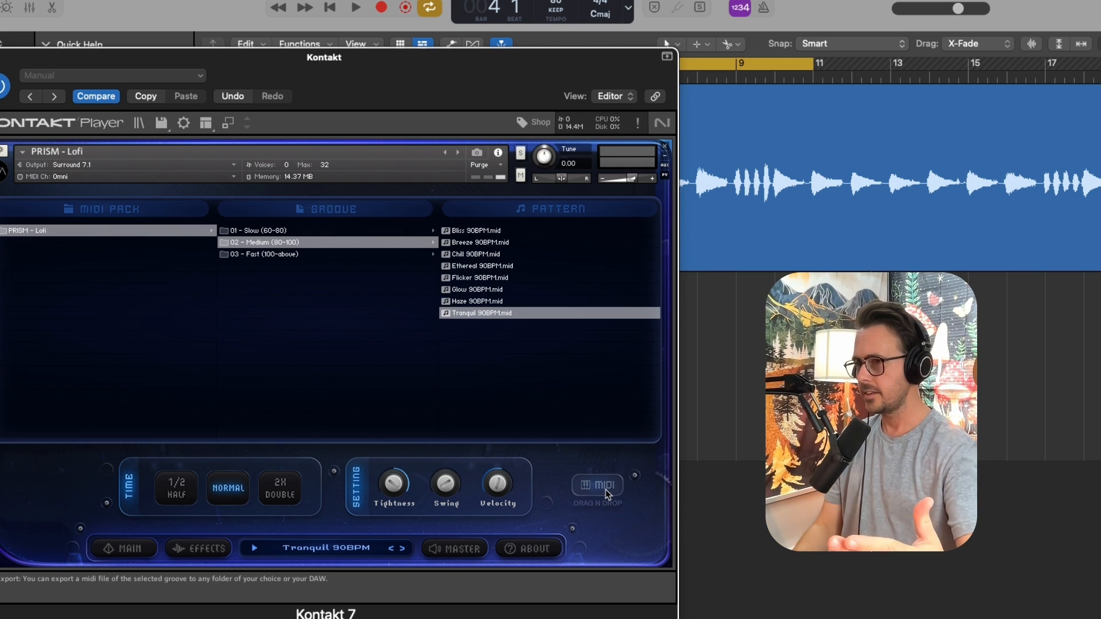
# Export the Tranquil groove as a MIDI region onto the Kontakt track, close the plug-in window, and move the region to bar 2
pyautogui.moveTo(603, 493); pyautogui.dragTo(728, 363)
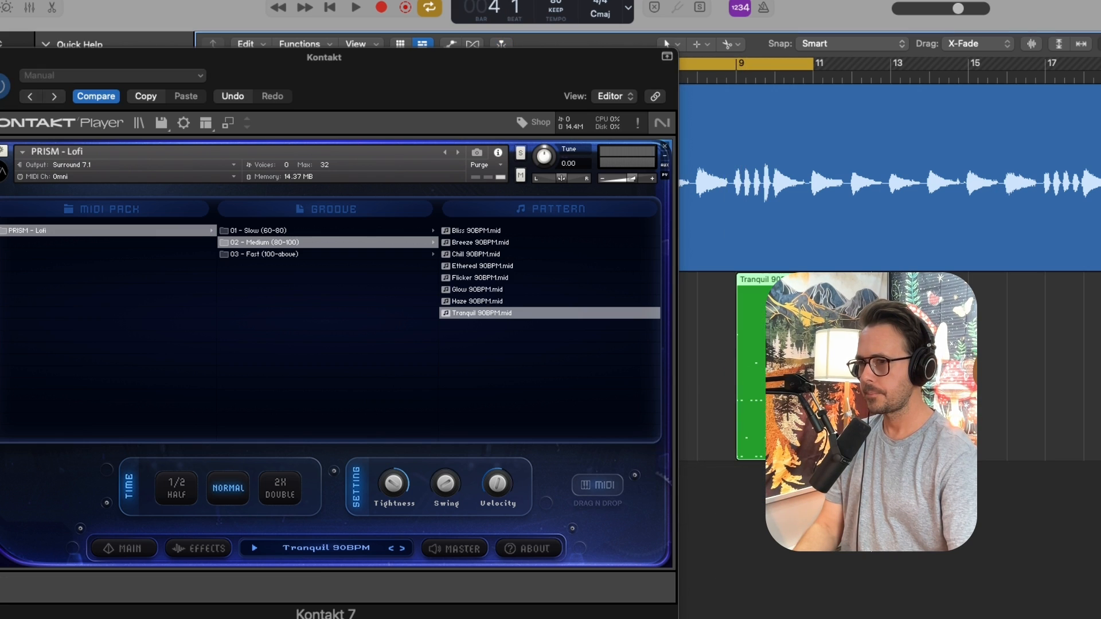
pyautogui.press('super+w')
pyautogui.moveTo(800, 385); pyautogui.dragTo(528, 383)
# Play the Tranquil 90BPM region, open it in the Piano Roll, and enlarge the editor area
pyautogui.press('z')
pyautogui.press('p')
pyautogui.press('super+Left')
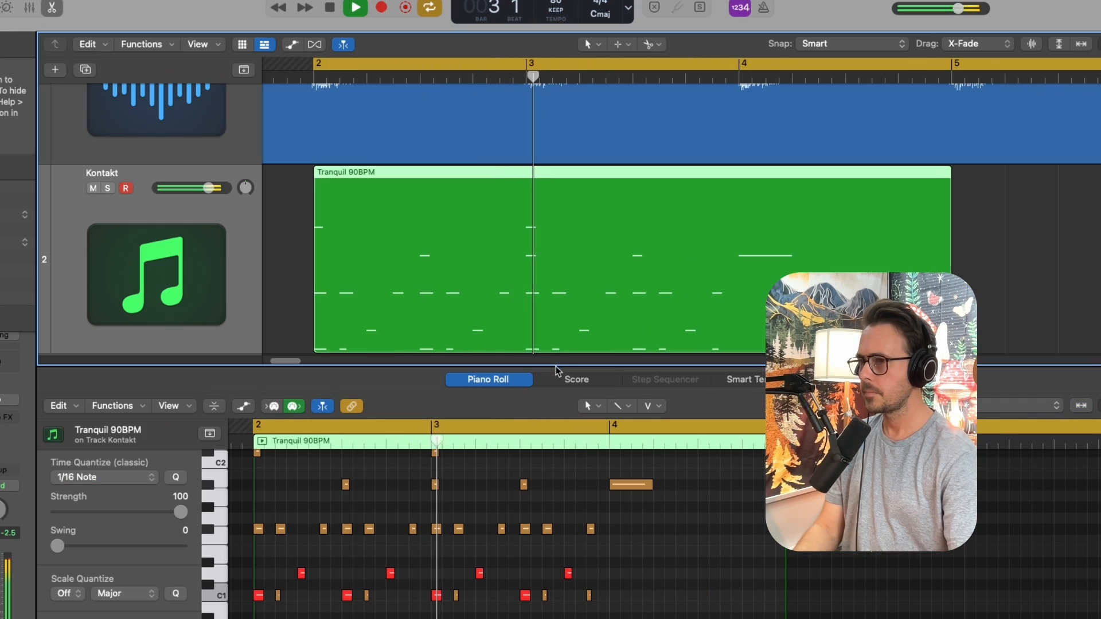
pyautogui.moveTo(556, 370); pyautogui.dragTo(557, 346)
pyautogui.press('space')
# Delete the two notes just above C2 at bars 2 and 3 and play the edited pattern
pyautogui.scroll(3, 577, 482)
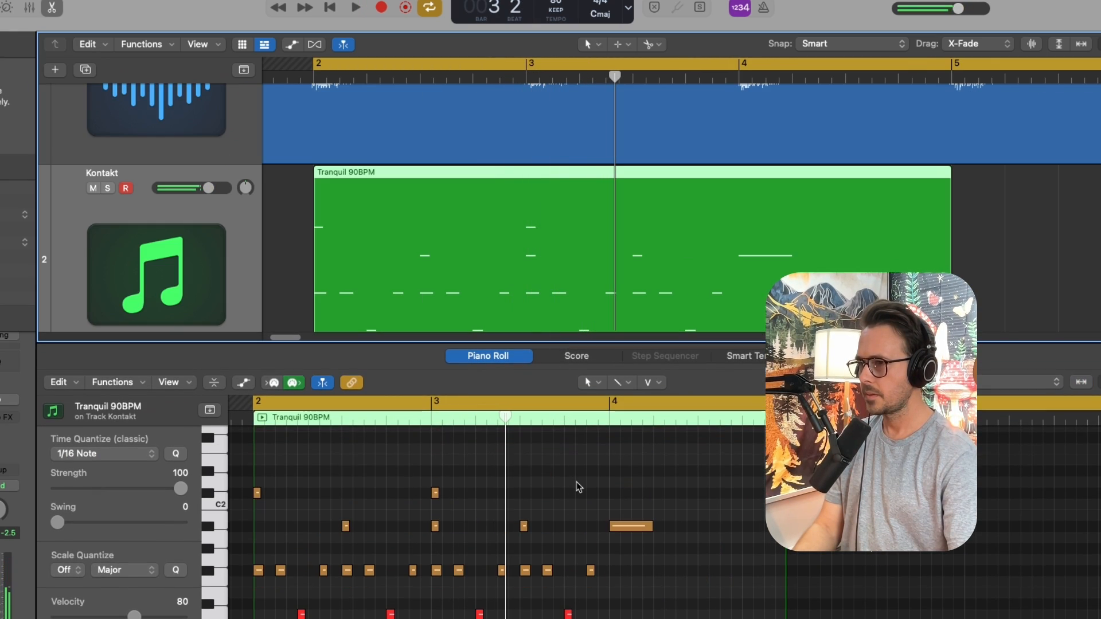
pyautogui.moveTo(465, 478); pyautogui.dragTo(243, 500)
pyautogui.press('Delete')
pyautogui.press('space')
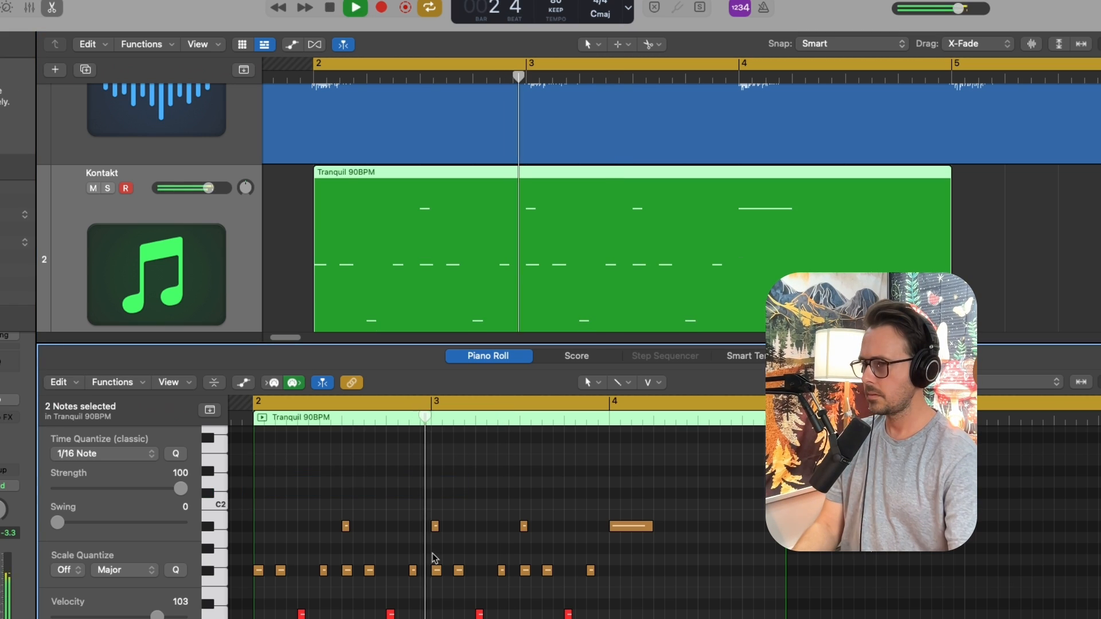
# Delete the short note at bar 3 and the long note at bar 4 in the row below C2, auditioning between deletions
pyautogui.click(436, 526)
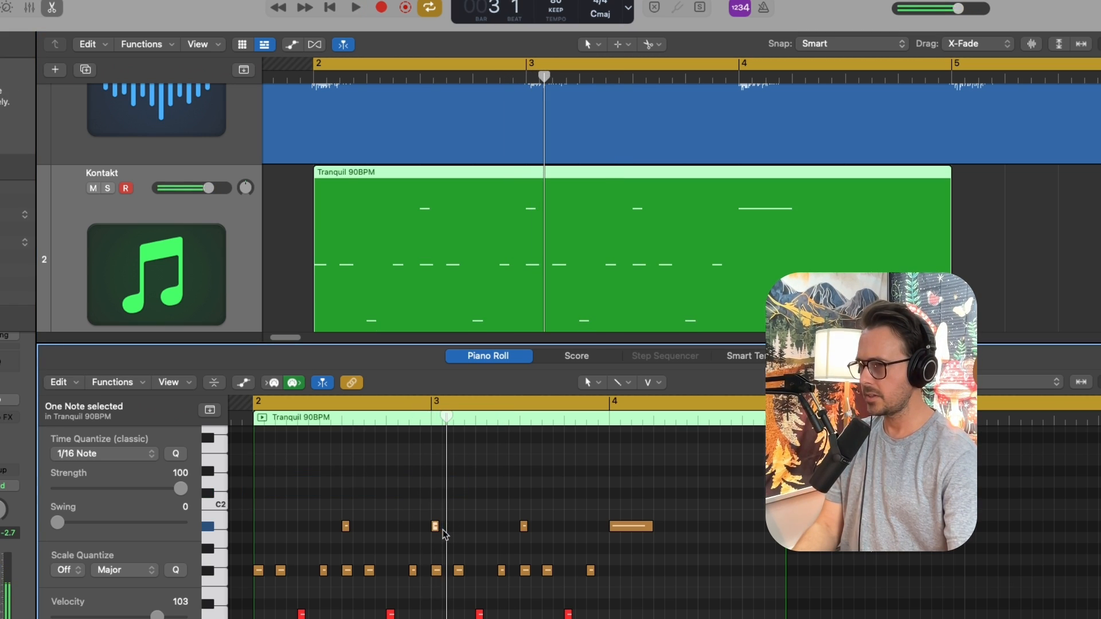
pyautogui.press('Delete')
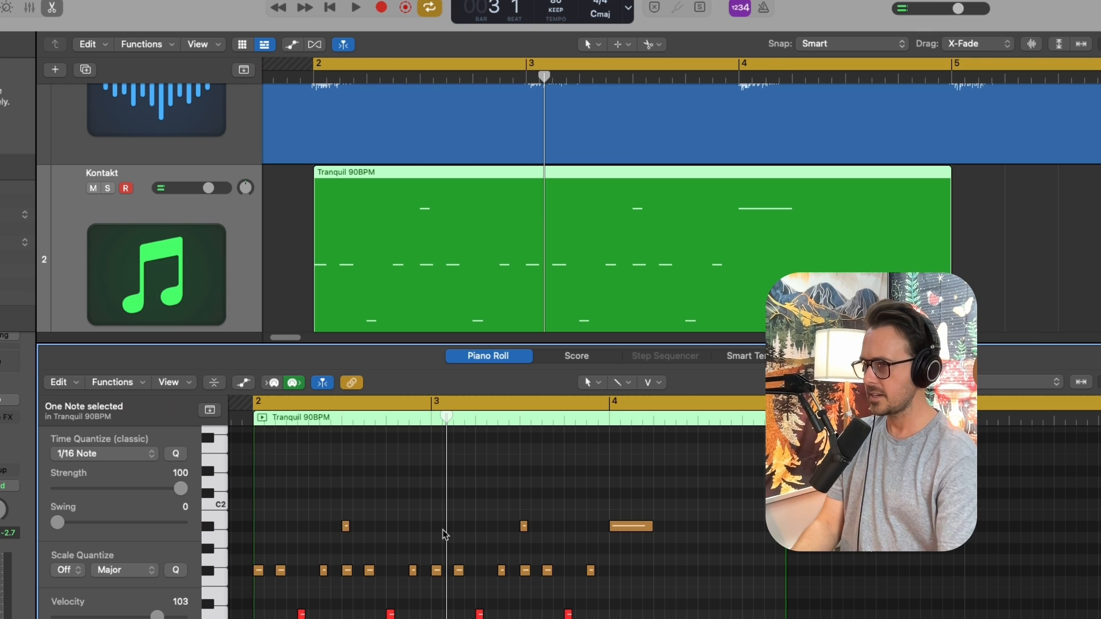
pyautogui.press('space')
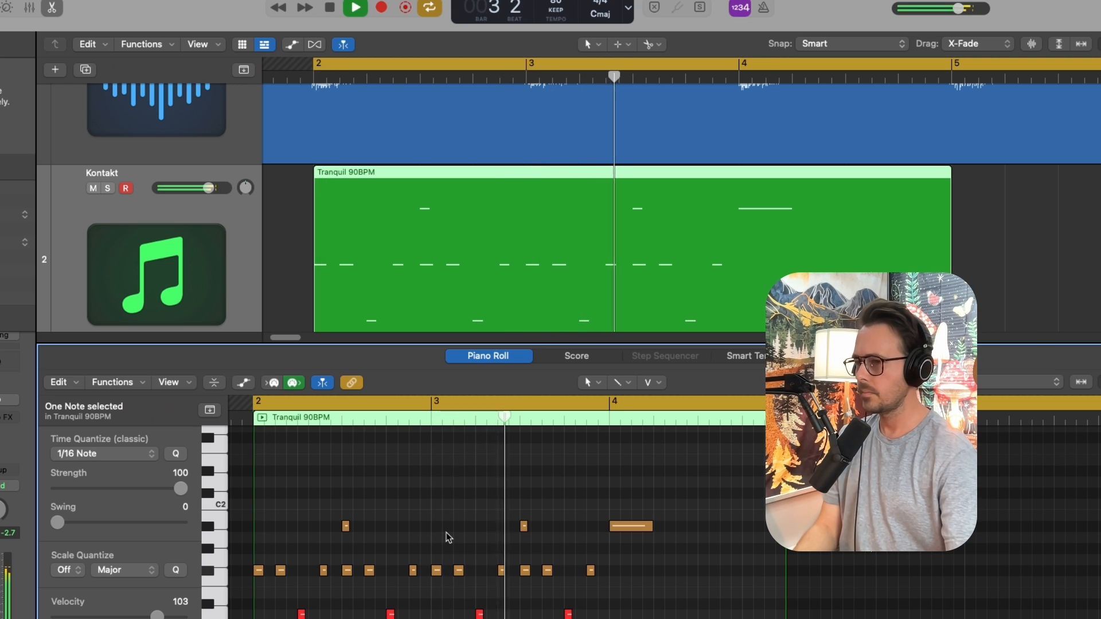
pyautogui.press('space')
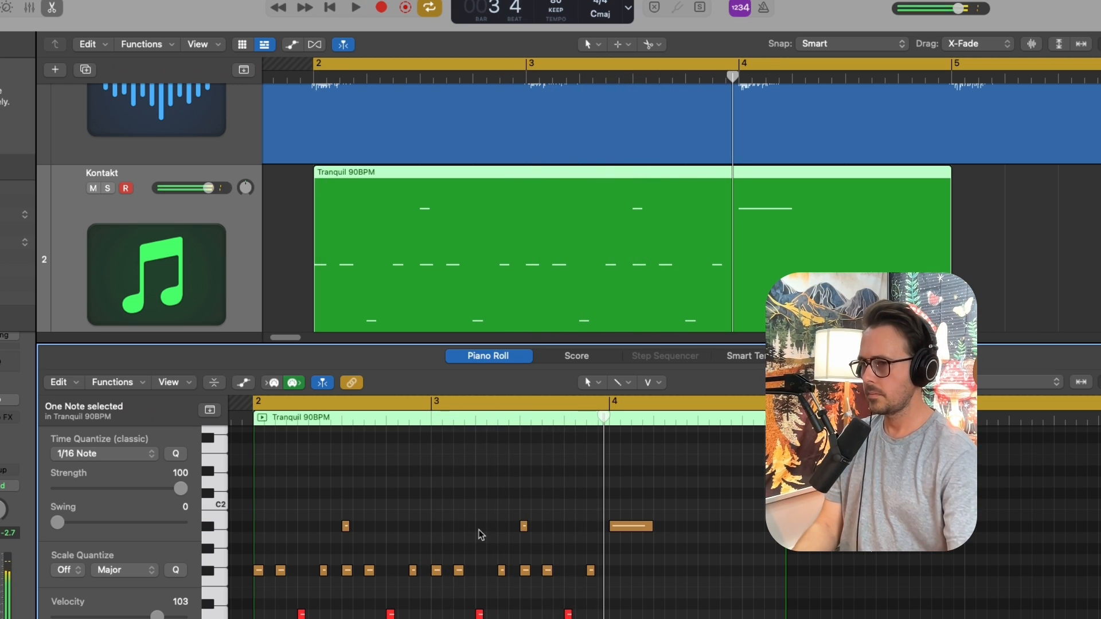
pyautogui.click(645, 526)
pyautogui.press('Delete')
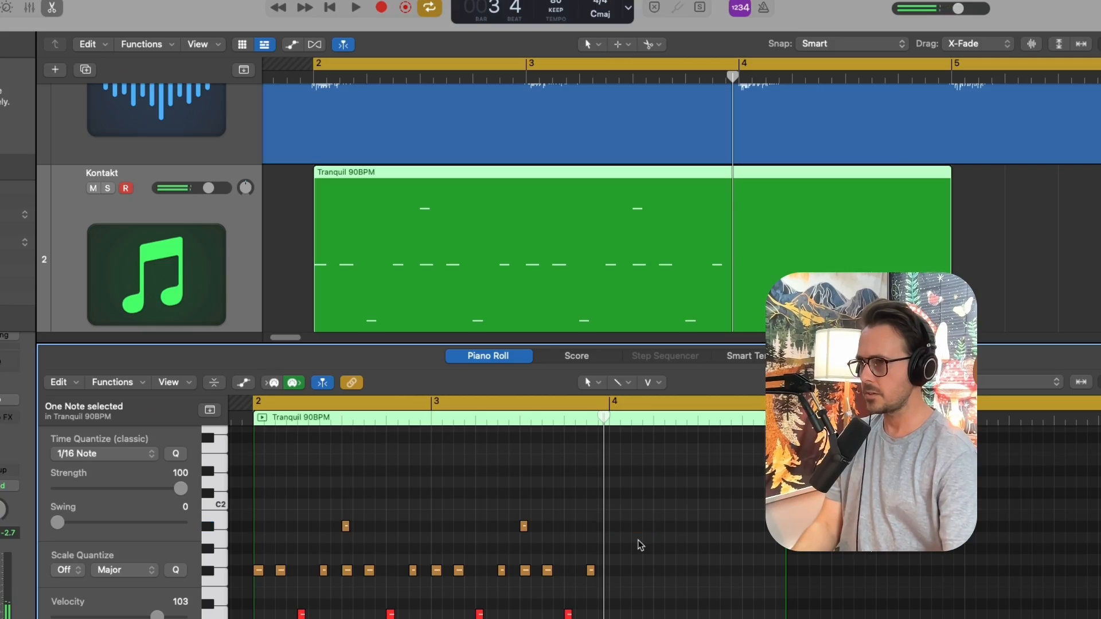
pyautogui.scroll(-1, 683, 290)
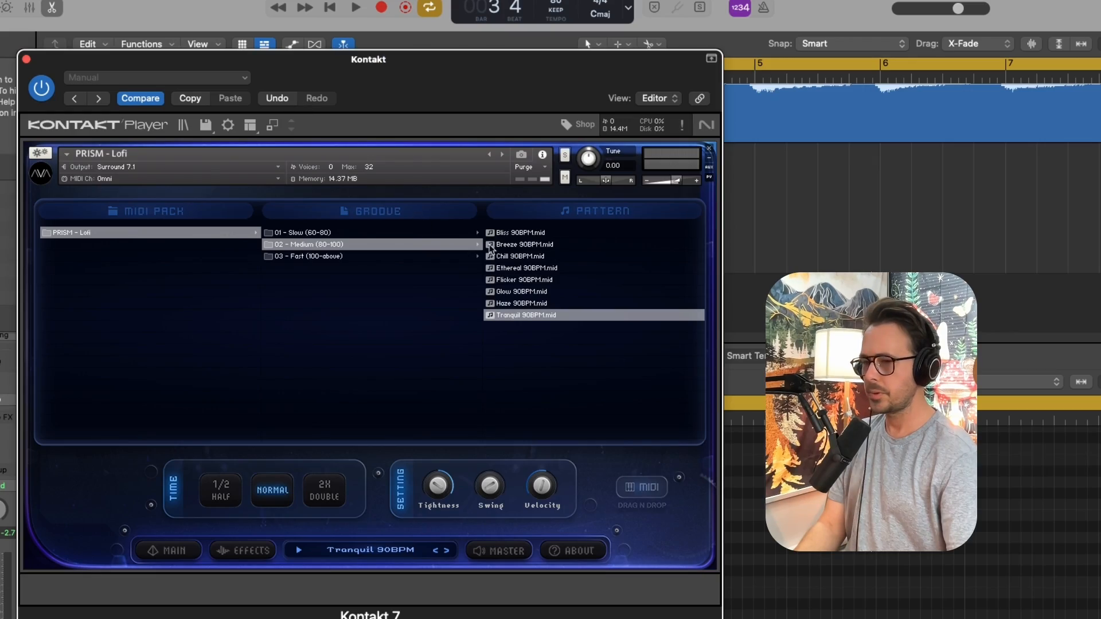
# Rotate the prism on the Main page to audition other drum kits with the loop, returning it to the original kit
pyautogui.click(252, 554)
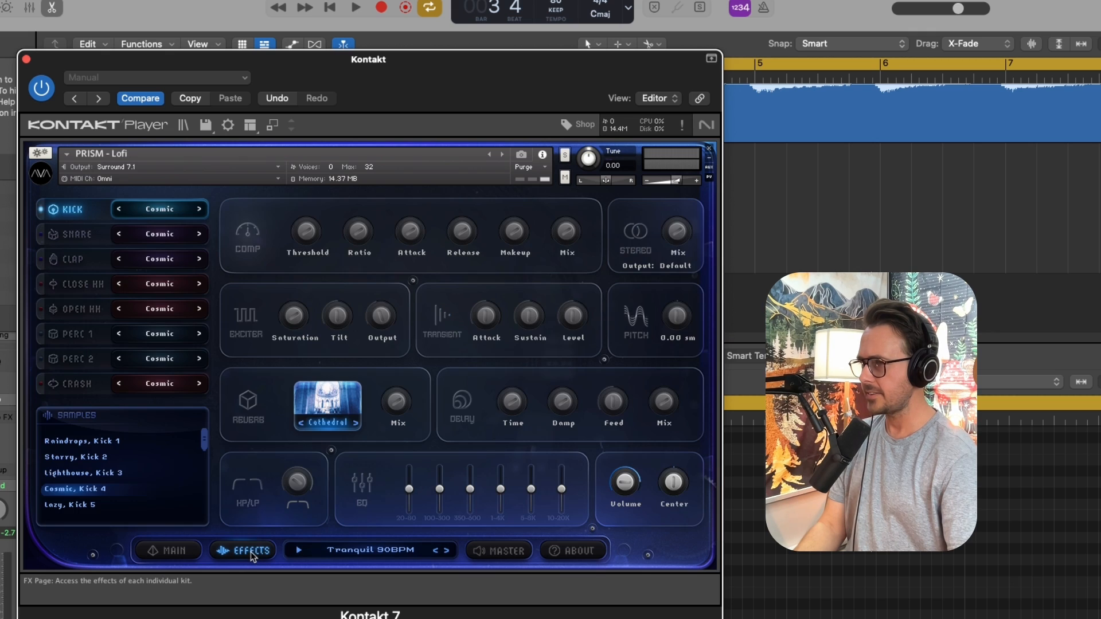
pyautogui.click(221, 551)
pyautogui.click(171, 554)
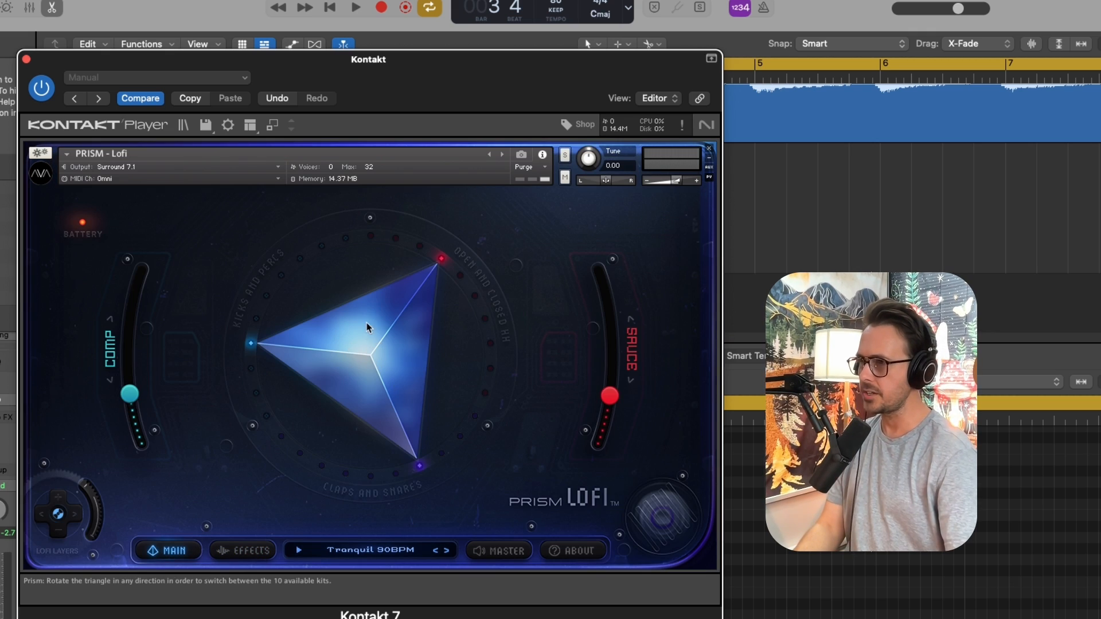
pyautogui.press('space')
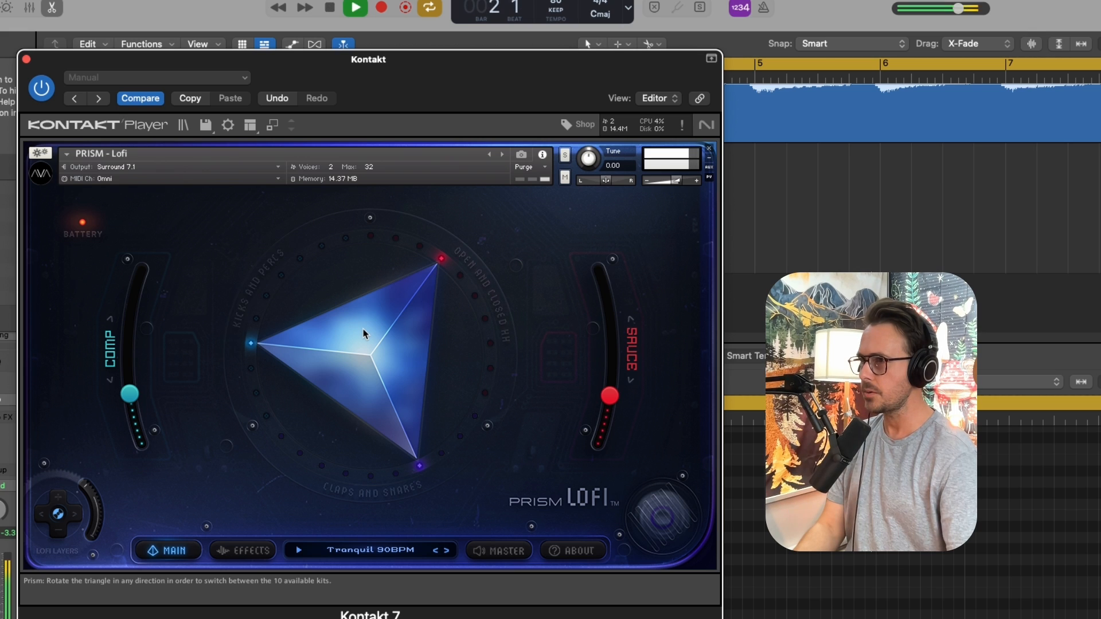
pyautogui.moveTo(364, 330); pyautogui.dragTo(354, 336)
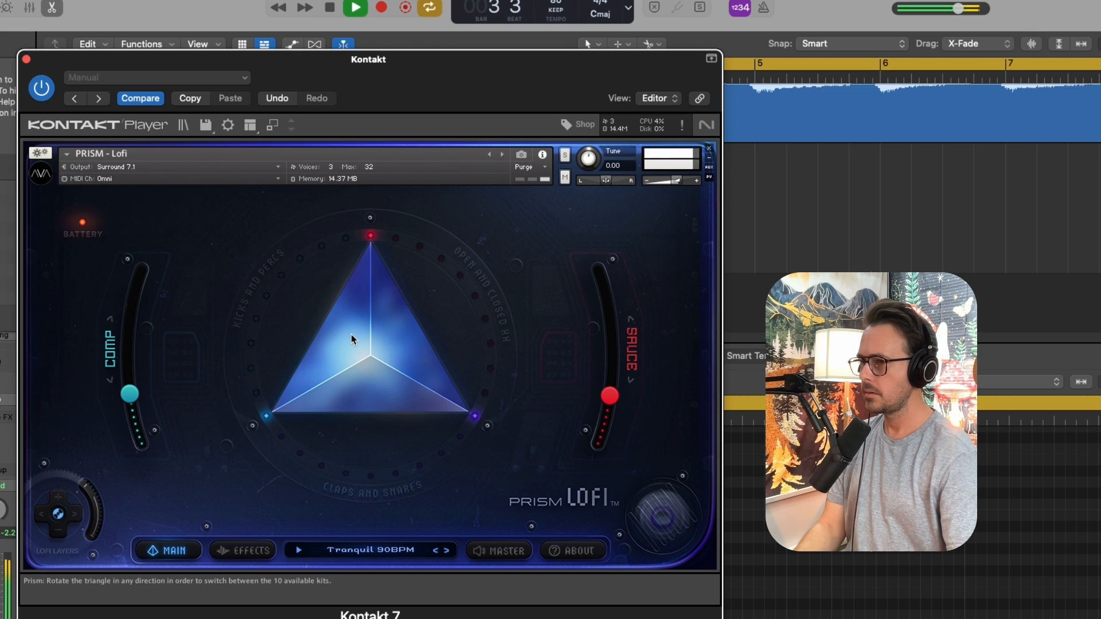
pyautogui.press('space')
pyautogui.moveTo(349, 338); pyautogui.dragTo(312, 346)
pyautogui.press('space')
pyautogui.press('space')
pyautogui.press('space')
pyautogui.press('space')
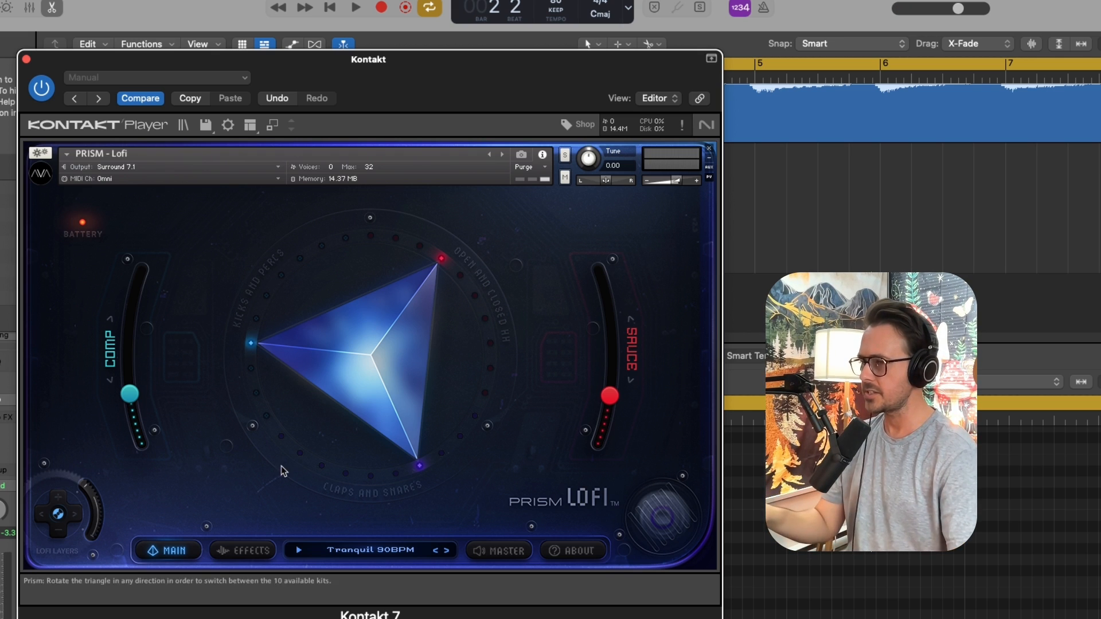
# Audition the Lazy, Moonlight and Ocean samples for the snare on the Effects page and return the snare to Cosmic
pyautogui.click(240, 552)
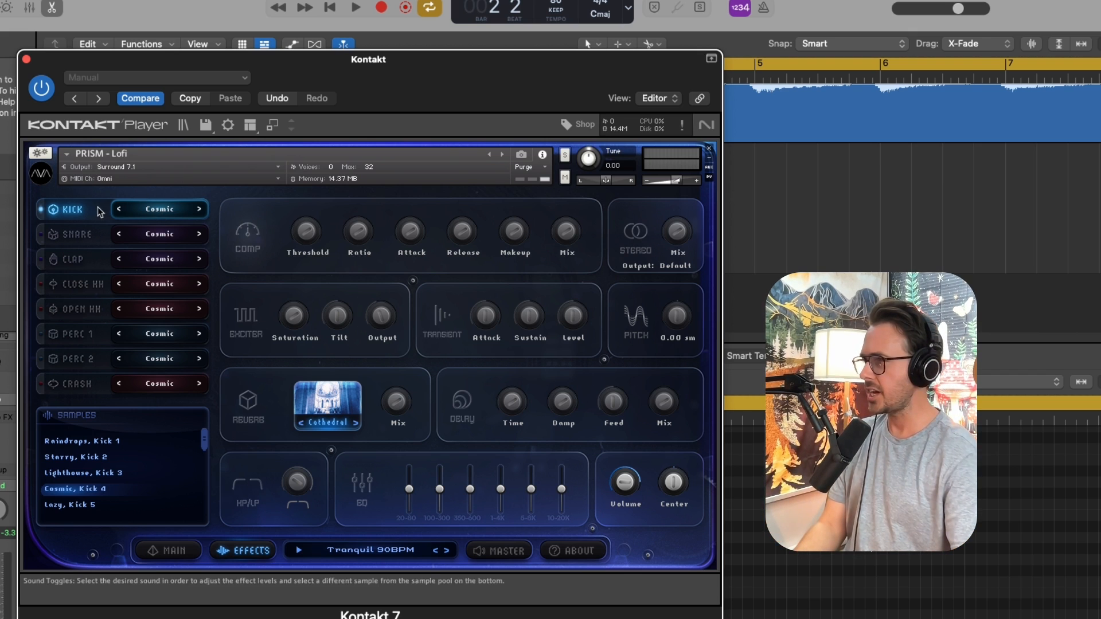
pyautogui.click(78, 240)
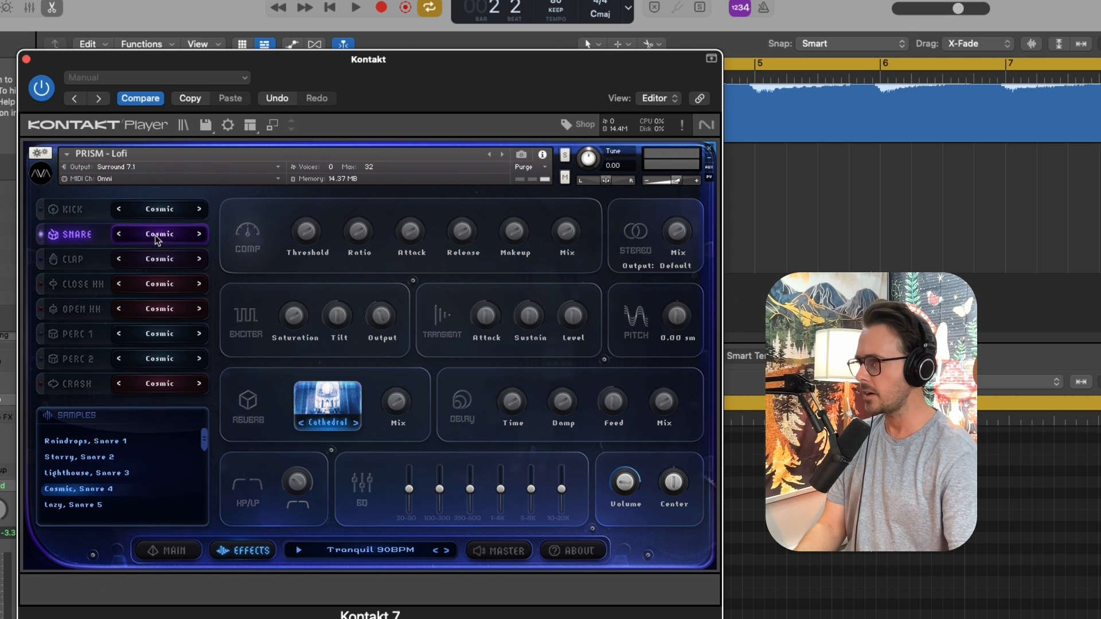
pyautogui.click(200, 234)
pyautogui.press('space')
pyautogui.click(200, 235)
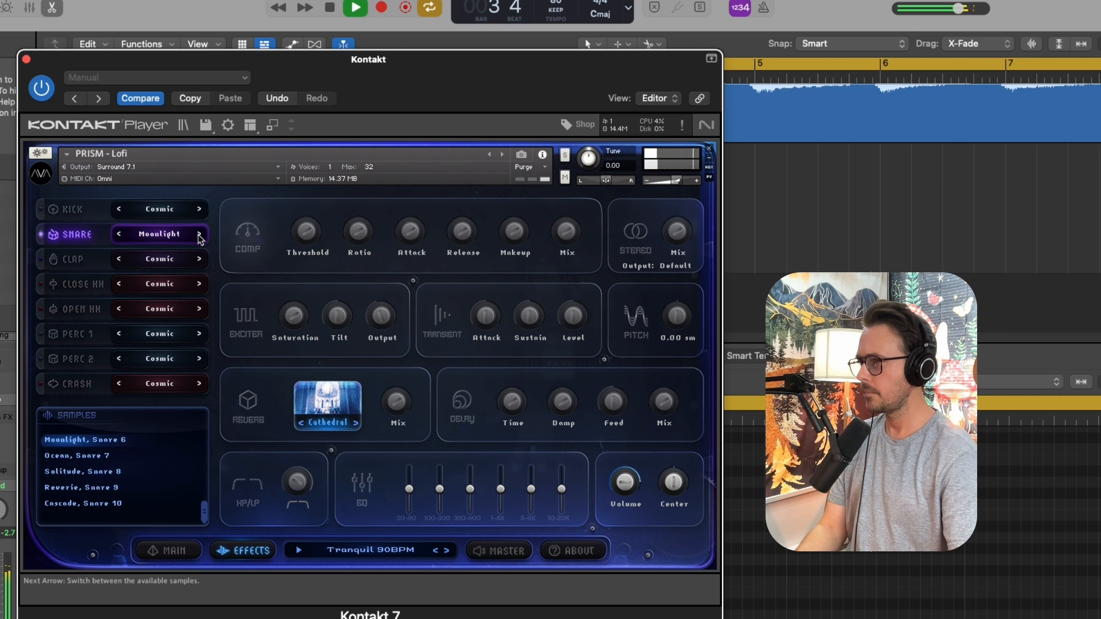
pyautogui.click(200, 235)
pyautogui.press('space')
pyautogui.press('space')
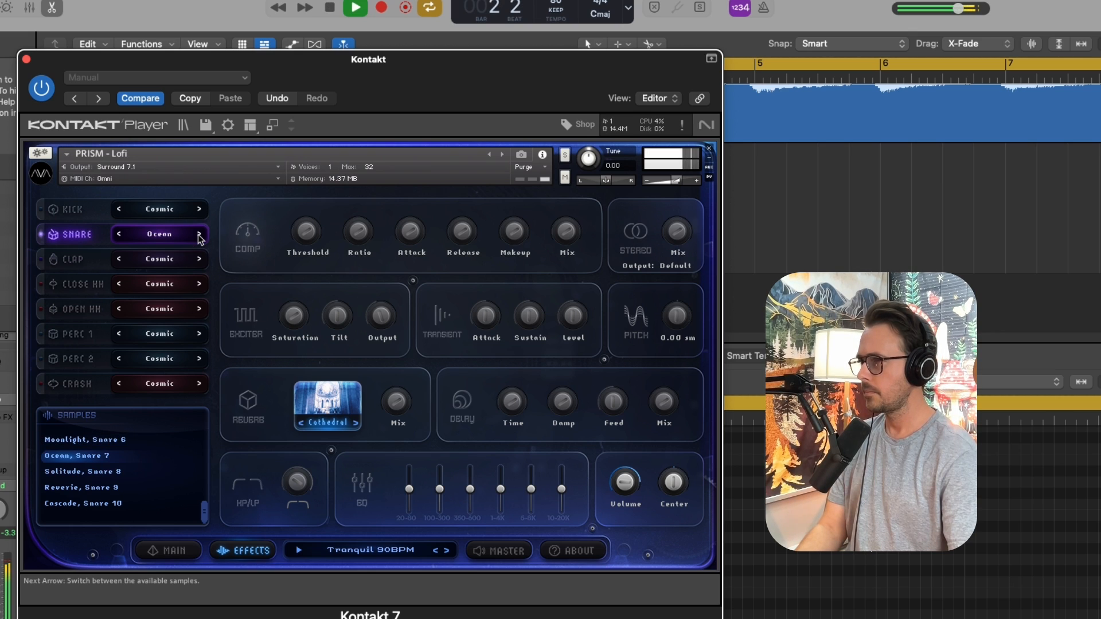
pyautogui.press('space')
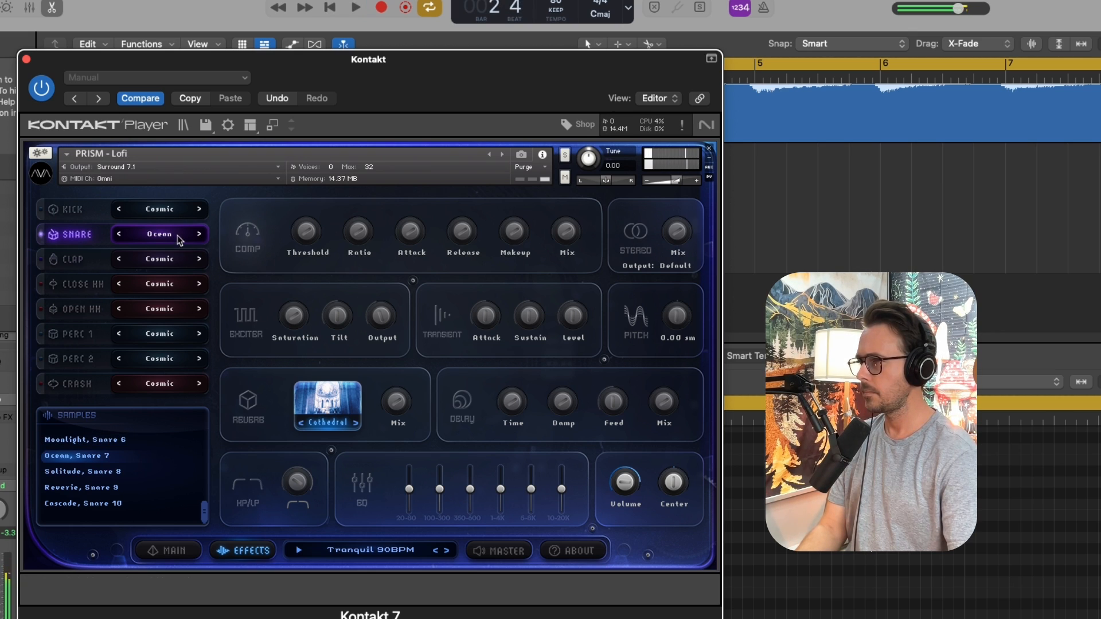
pyautogui.click(117, 235)
pyautogui.click(117, 235)
pyautogui.click(118, 235)
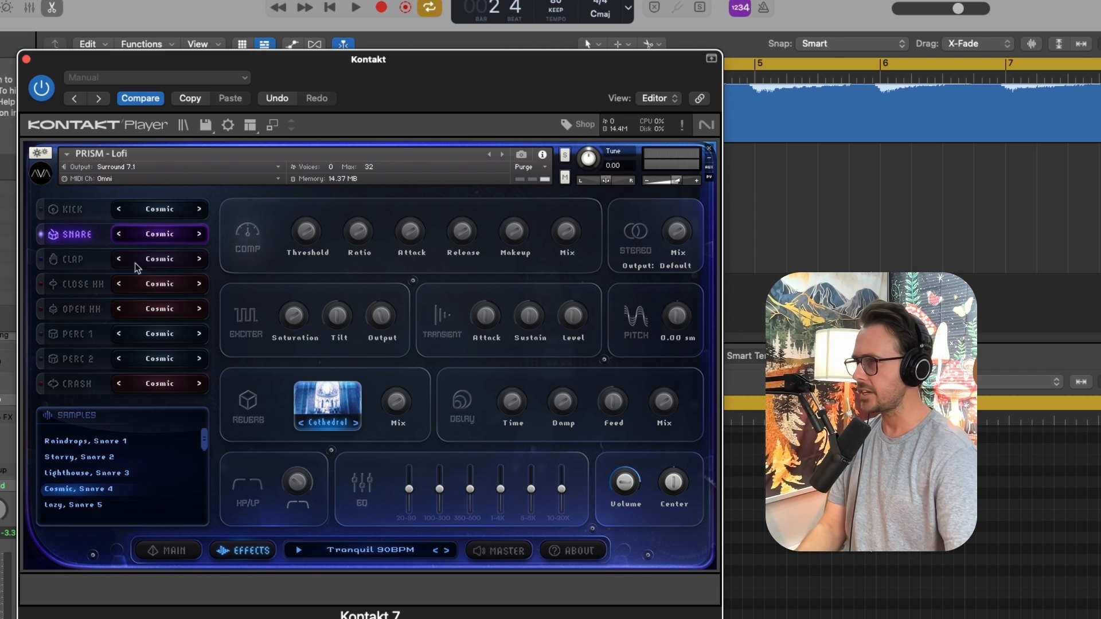
# Enable the Cathedral reverb on the snare and set its mix to 2% while playing the loop
pyautogui.click(247, 404)
pyautogui.press('space')
pyautogui.moveTo(398, 402)
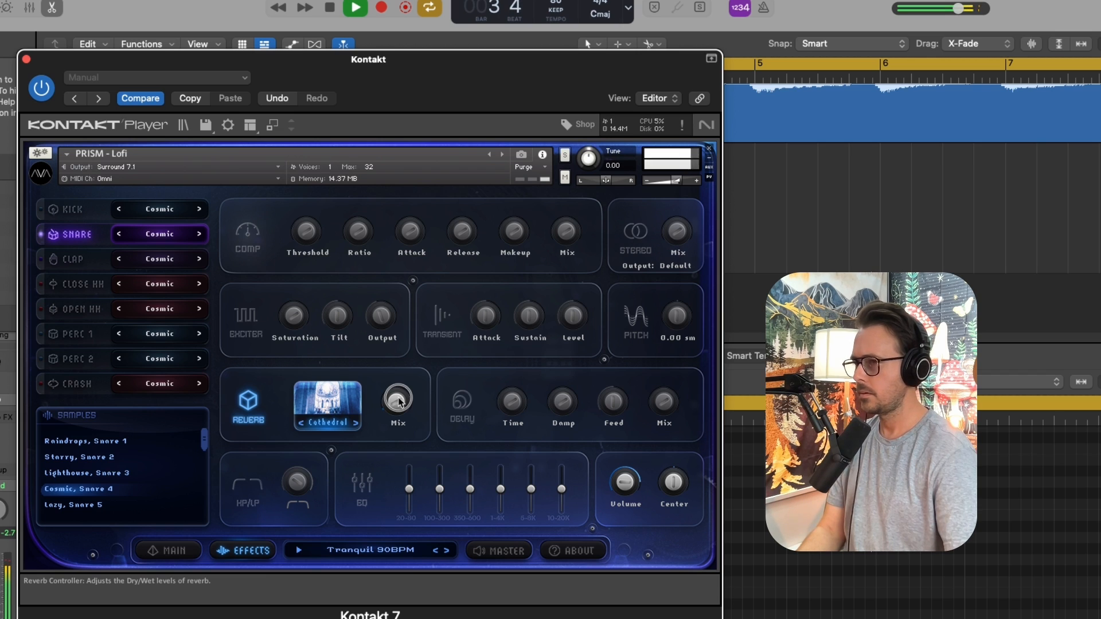
pyautogui.press('space')
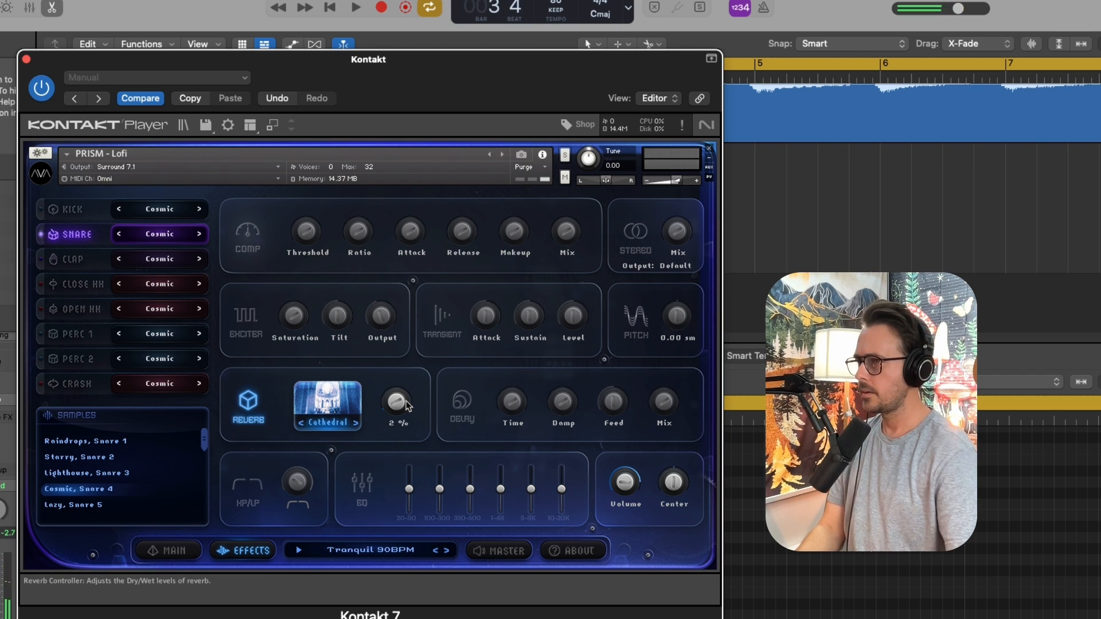
# Enable the exciter on the kick and raise its saturation while listening to the loop
pyautogui.click(69, 209)
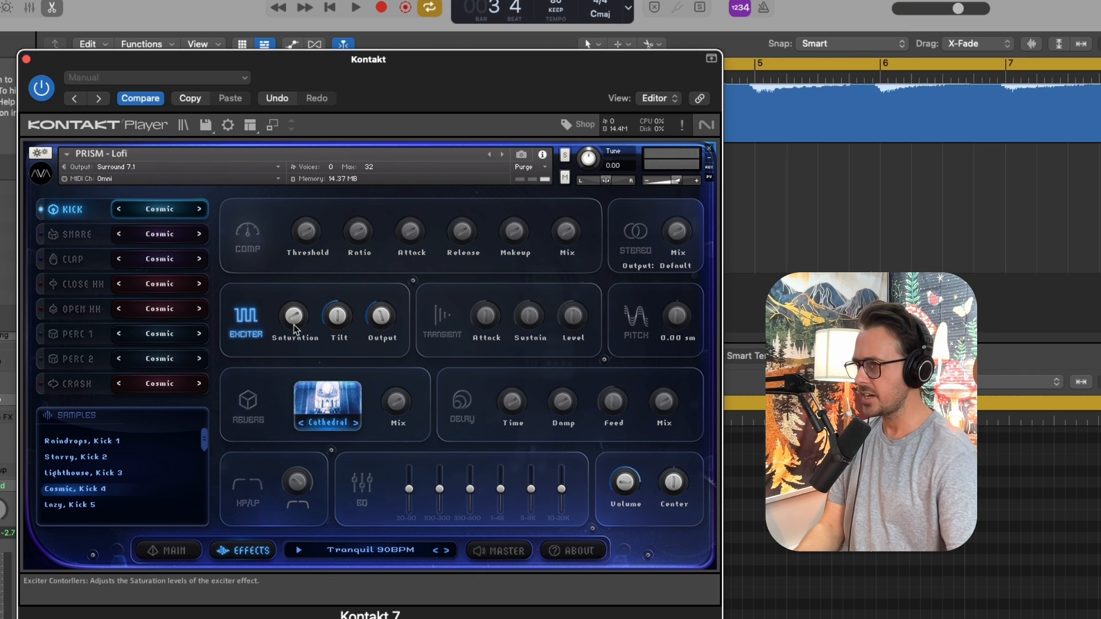
pyautogui.press('space')
pyautogui.moveTo(296, 330); pyautogui.dragTo(303, 306)
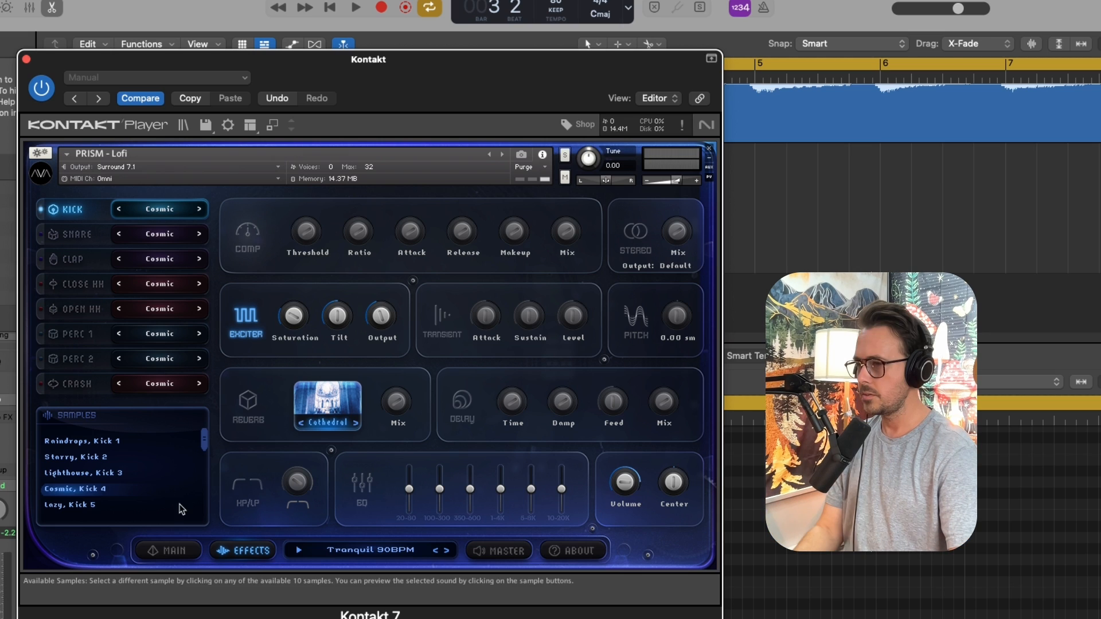
# View the Master page, then raise the Comp and Sauce sliders on the Main page and play the loop
pyautogui.click(510, 554)
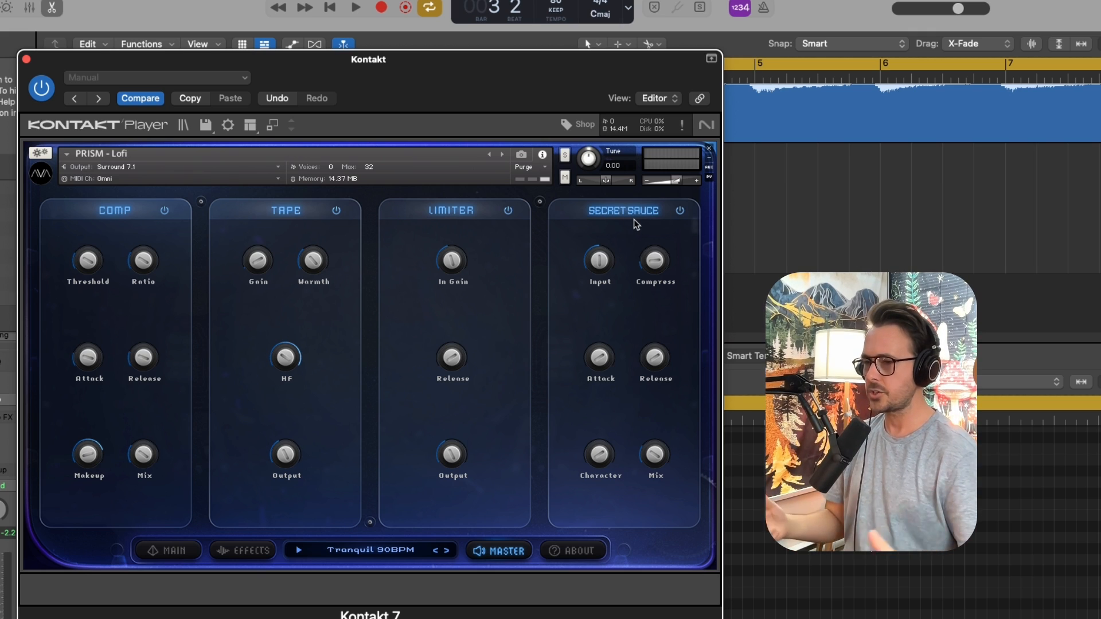
pyautogui.click(170, 554)
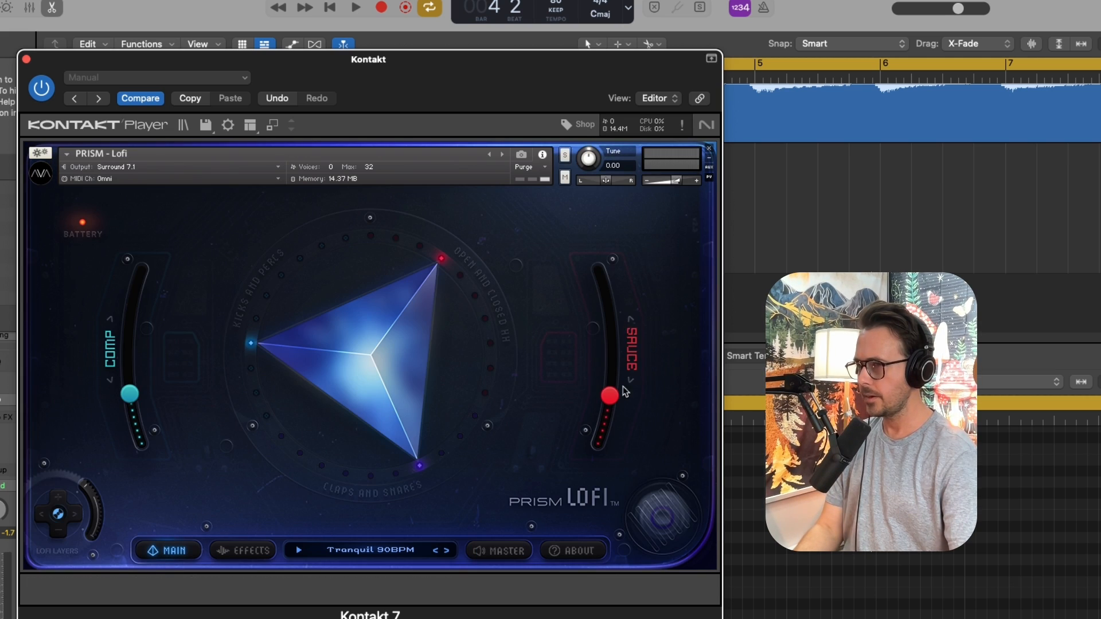
pyautogui.moveTo(129, 394); pyautogui.dragTo(134, 355)
pyautogui.press('space')
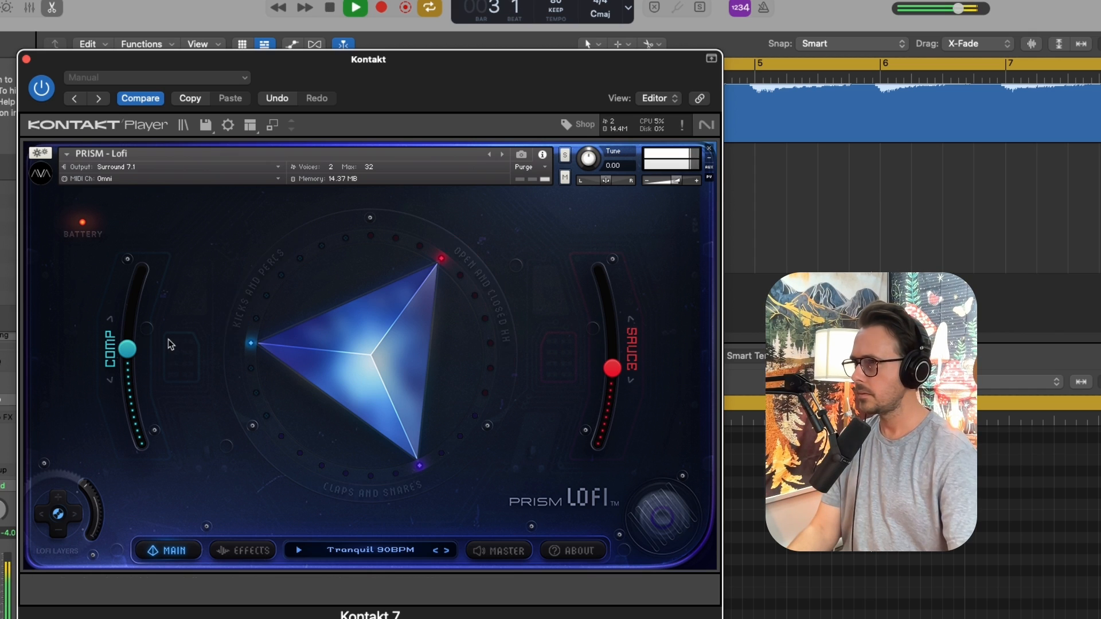
pyautogui.press('space')
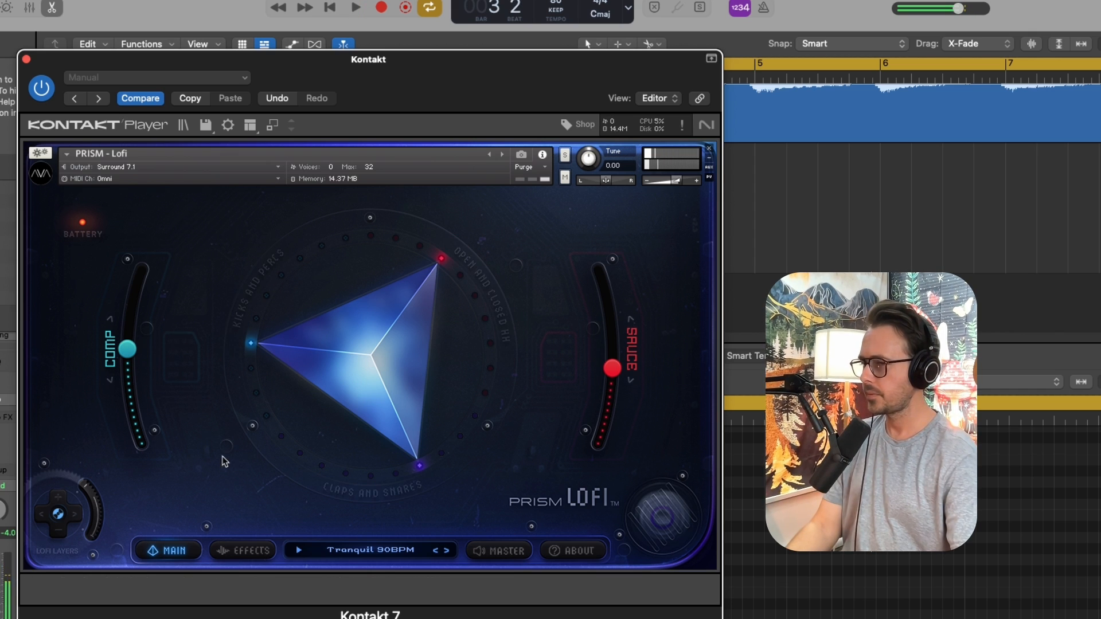
# Select the snare on the Effects page and play the loop to check its reverb
pyautogui.click(248, 551)
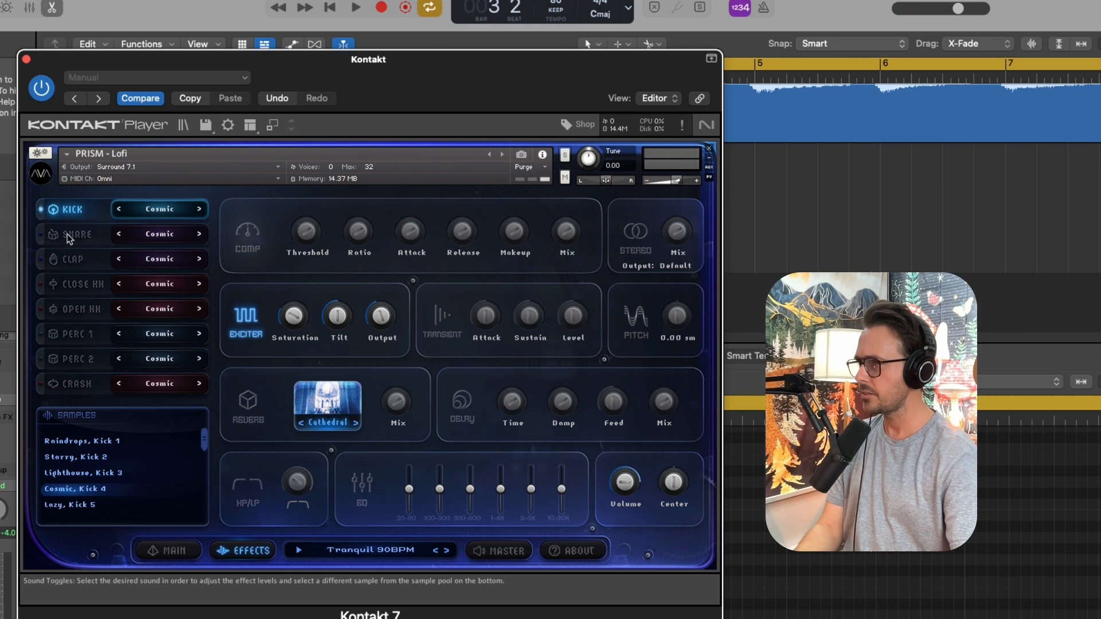
pyautogui.click(171, 234)
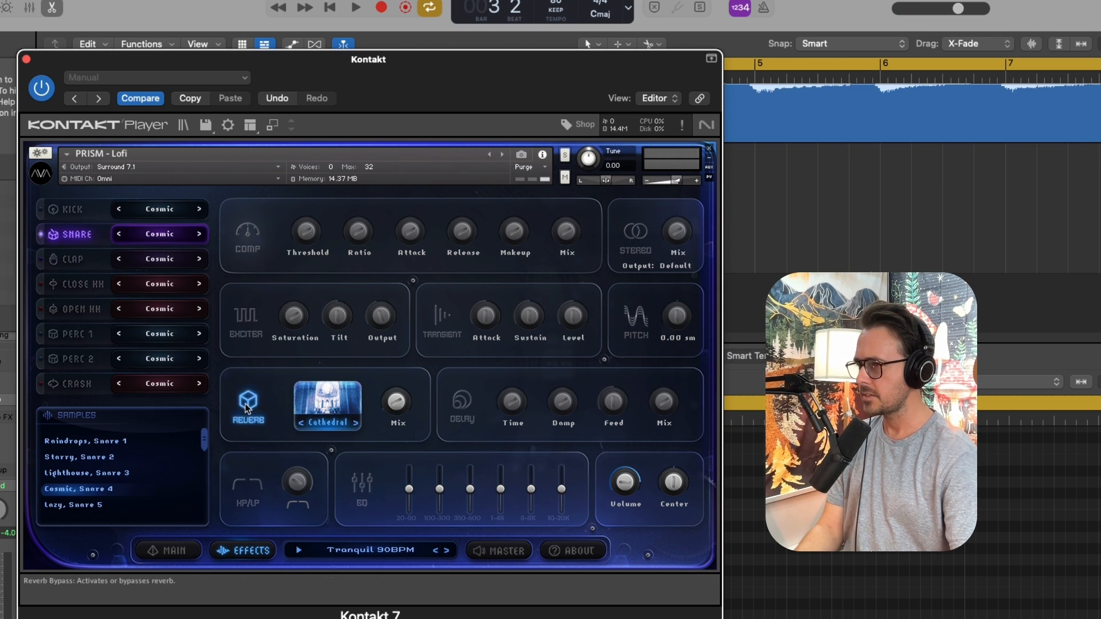
pyautogui.press('space')
pyautogui.press('space')
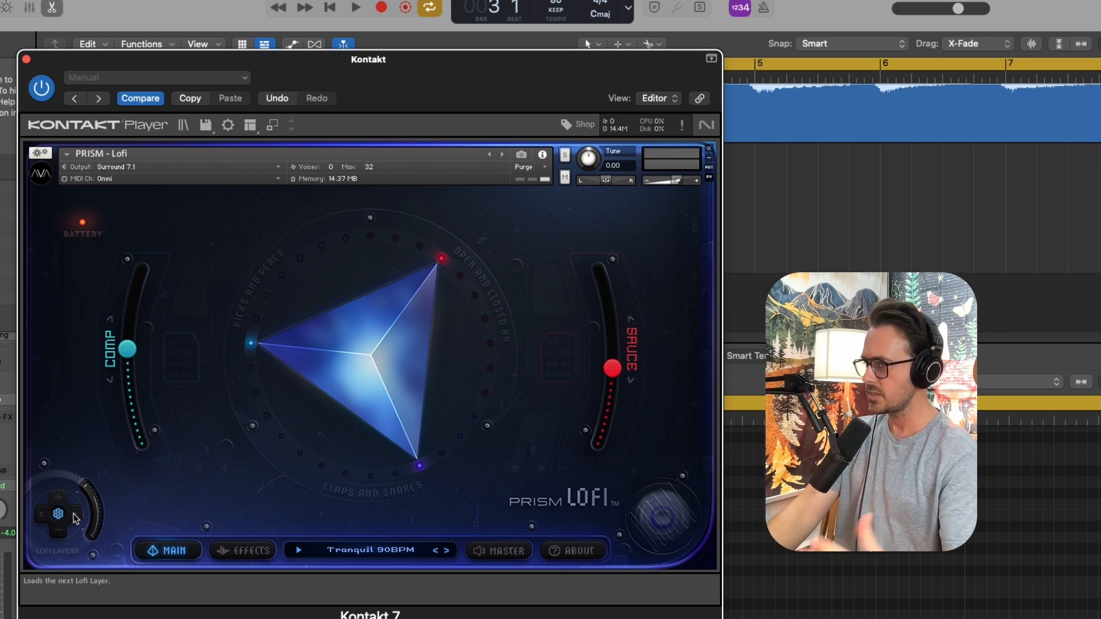
# Load the raindrop lofi layer on the Main page and record it onto the second Prism Lofi track
pyautogui.click(76, 517)
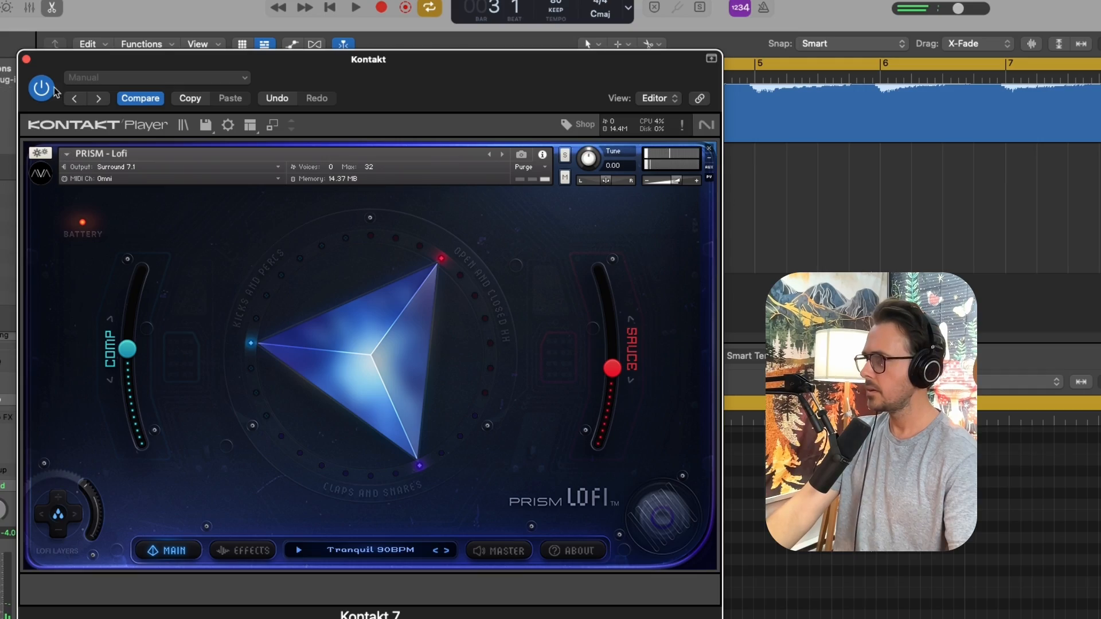
pyautogui.click(26, 59)
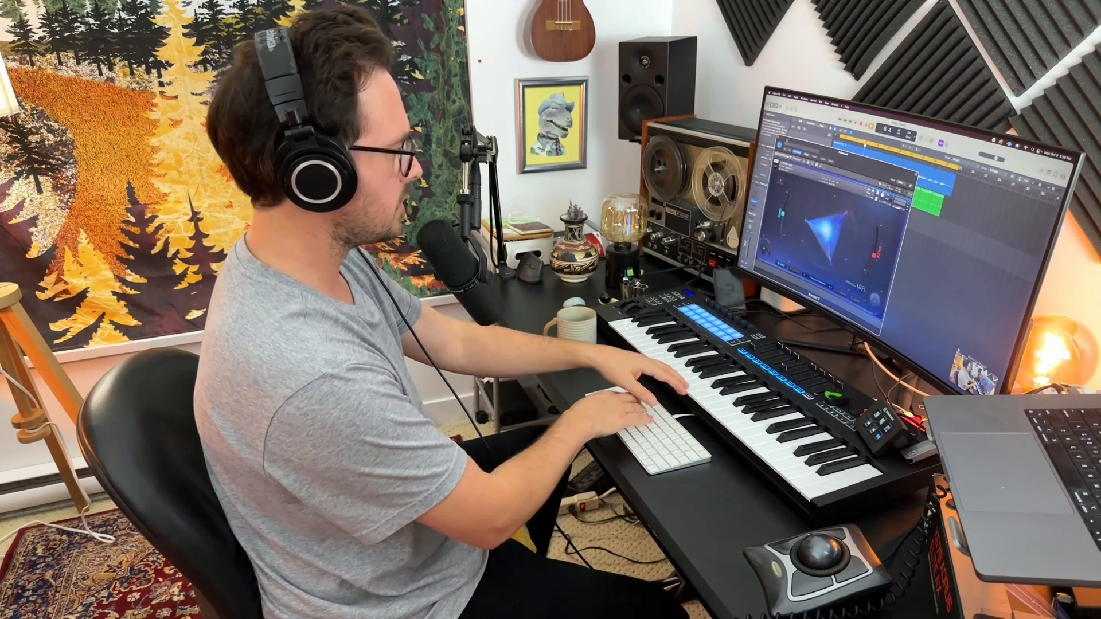
pyautogui.press('r')
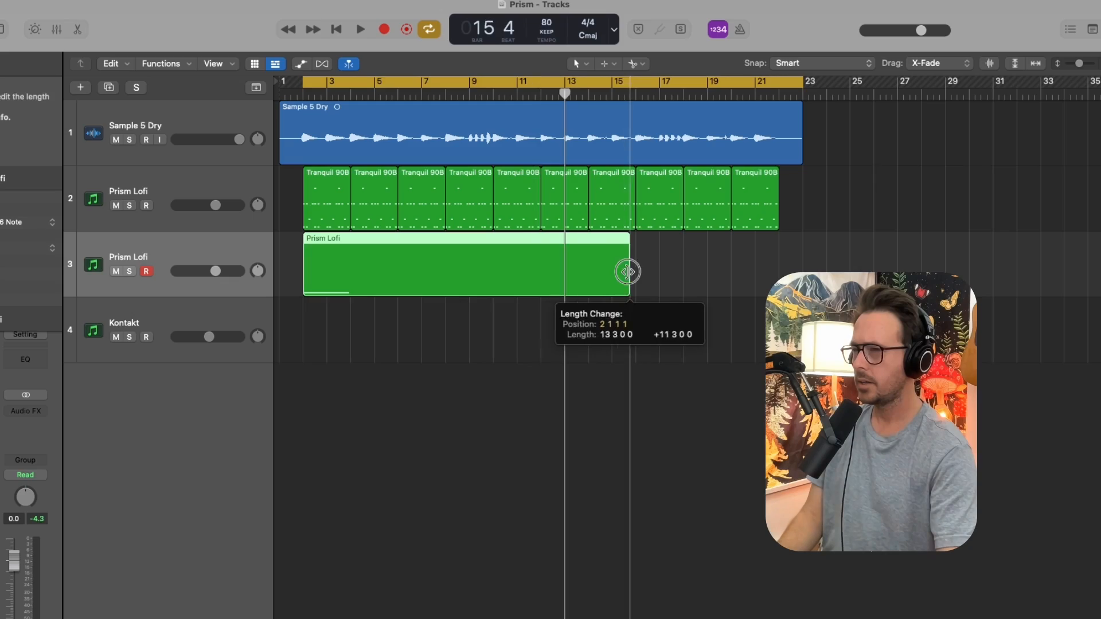
# Extend the recorded Prism Lofi region to 20 bars and bounce it in place to a new track named Rain
pyautogui.moveTo(629, 270); pyautogui.dragTo(778, 271)
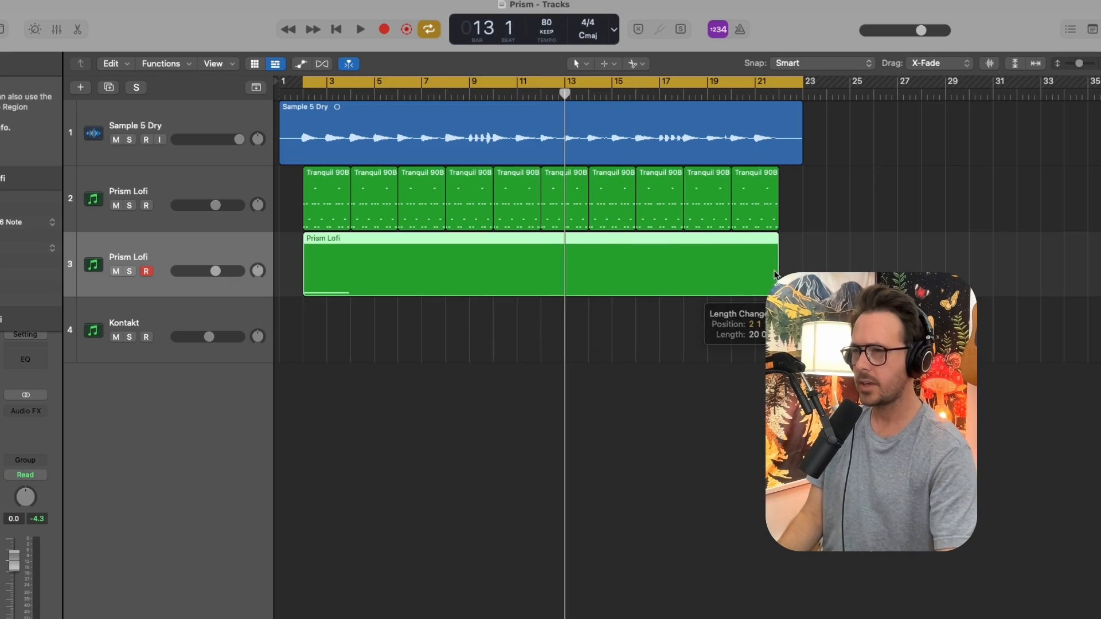
pyautogui.hotkey('ctrl', 'b')
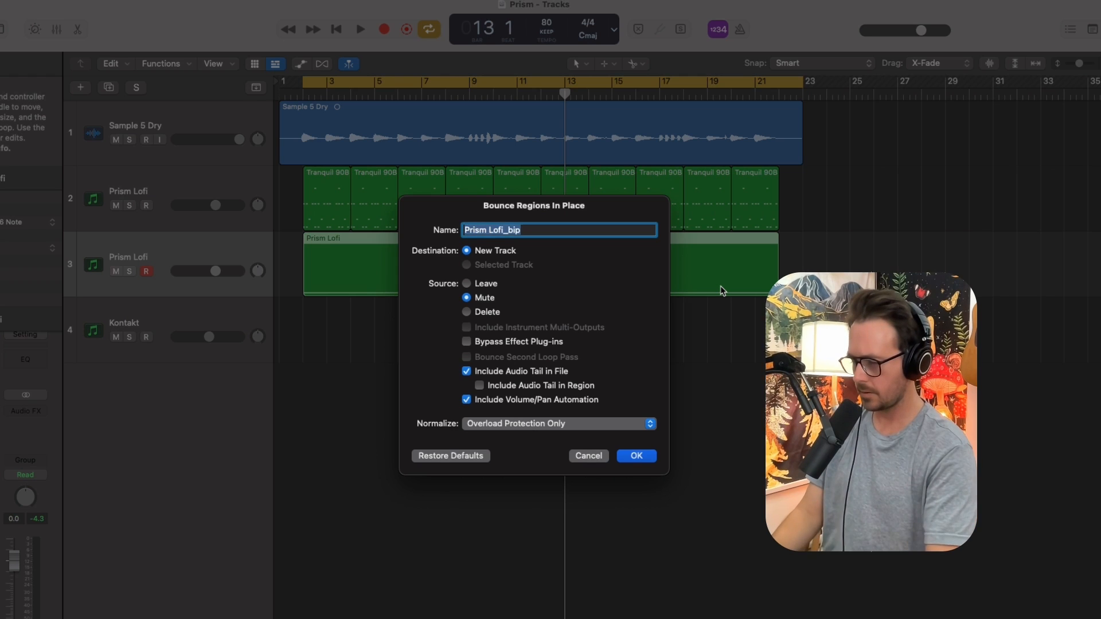
pyautogui.write('Rain')
pyautogui.press('Return')
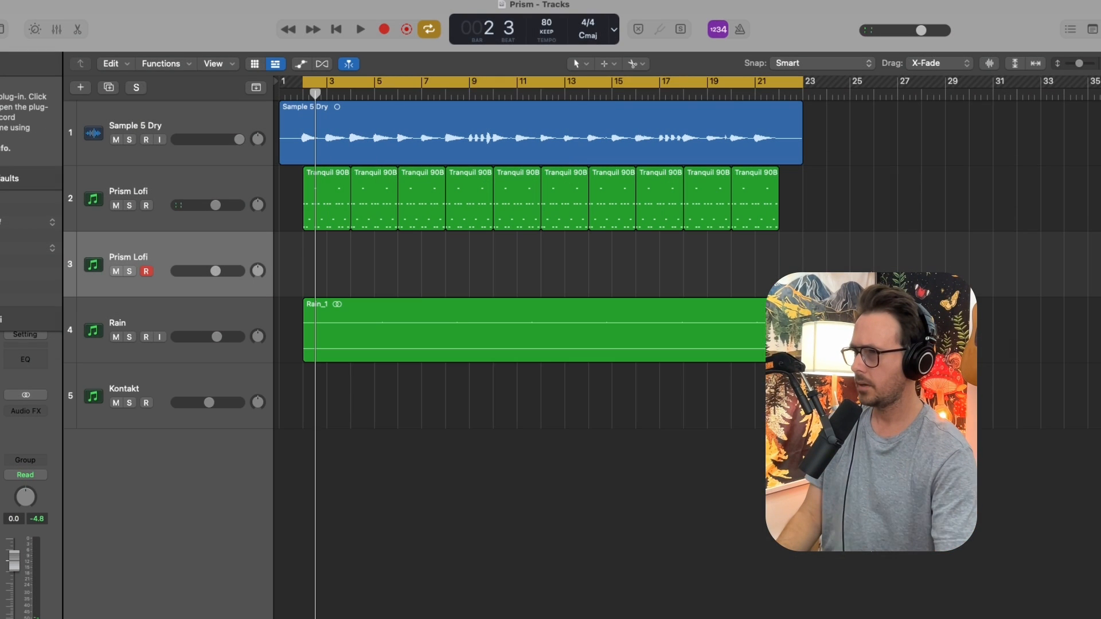
# Record a two-bar region of another lofi layer on the second Prism Lofi track and bounce it in place as Perc
pyautogui.click(2, 394)
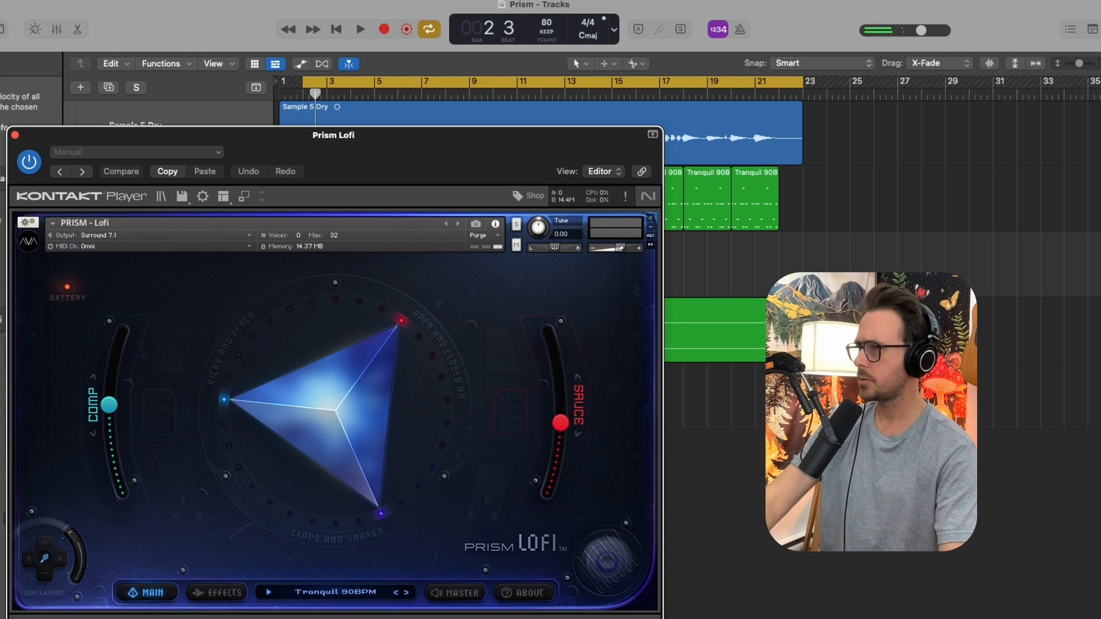
pyautogui.click(15, 135)
pyautogui.press('r')
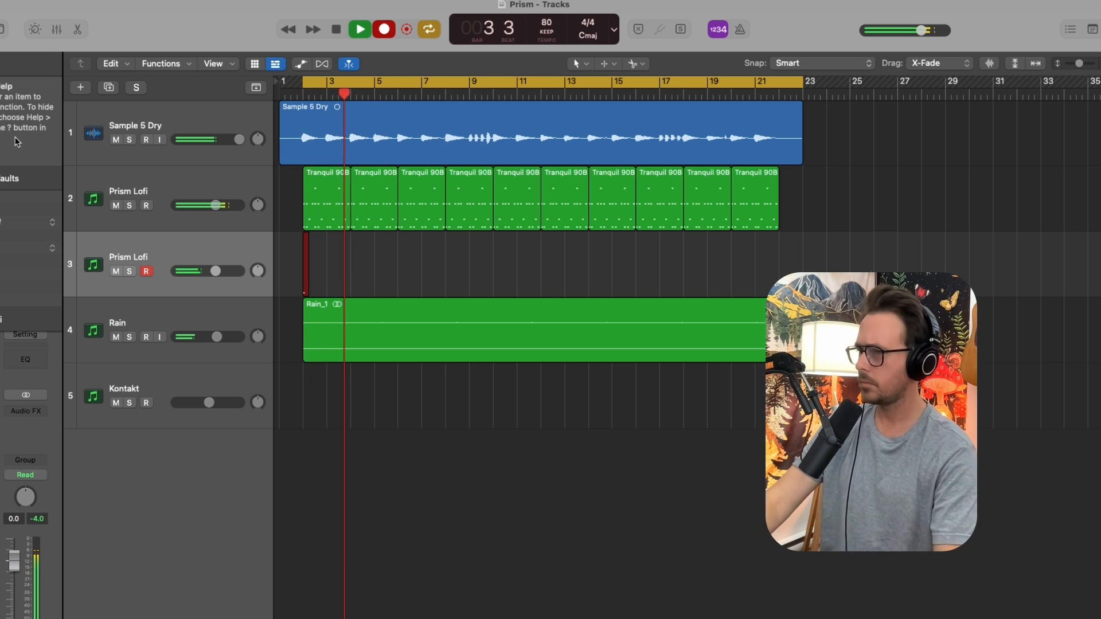
pyautogui.press('space')
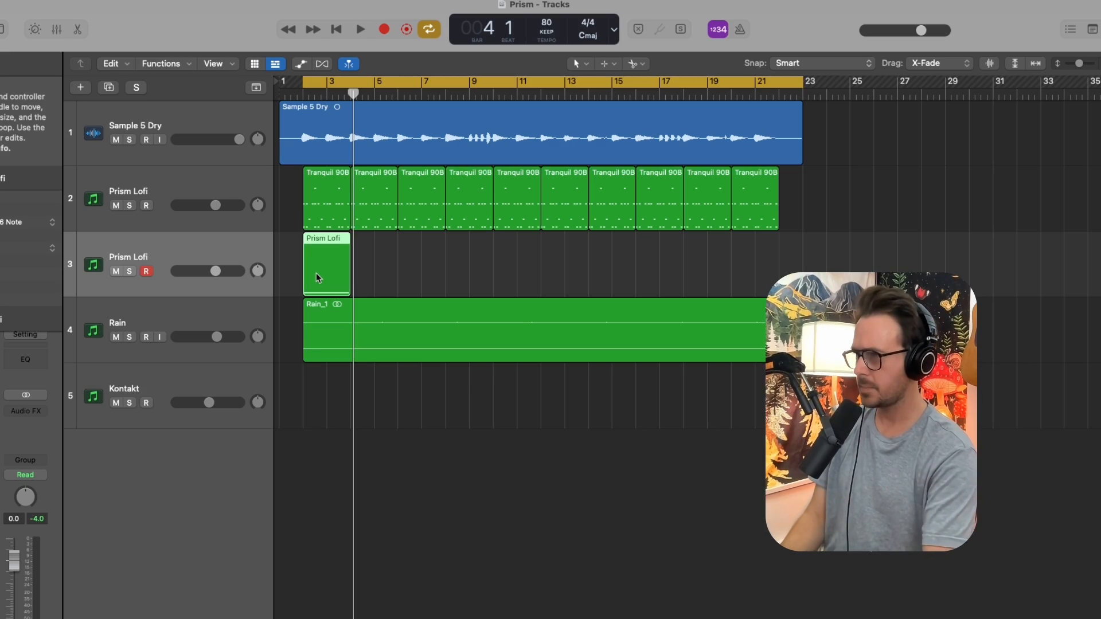
pyautogui.hotkey('ctrl', 'b')
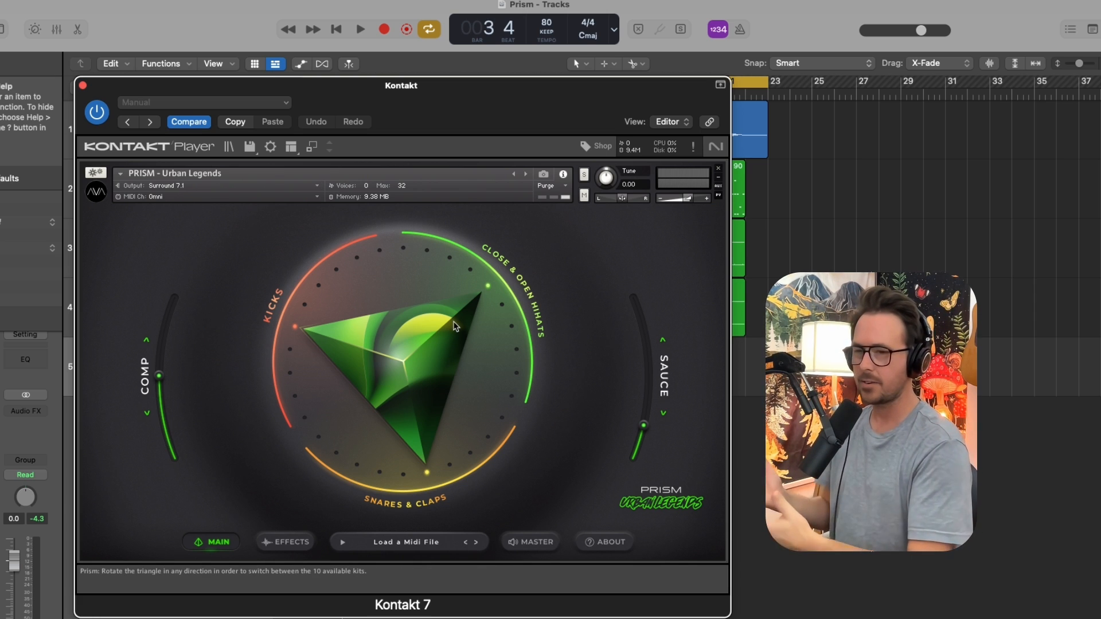
# Rotate the PRISM Urban Legends prism to audition its drum kits, then close the instrument window
pyautogui.moveTo(454, 326); pyautogui.dragTo(506, 414)
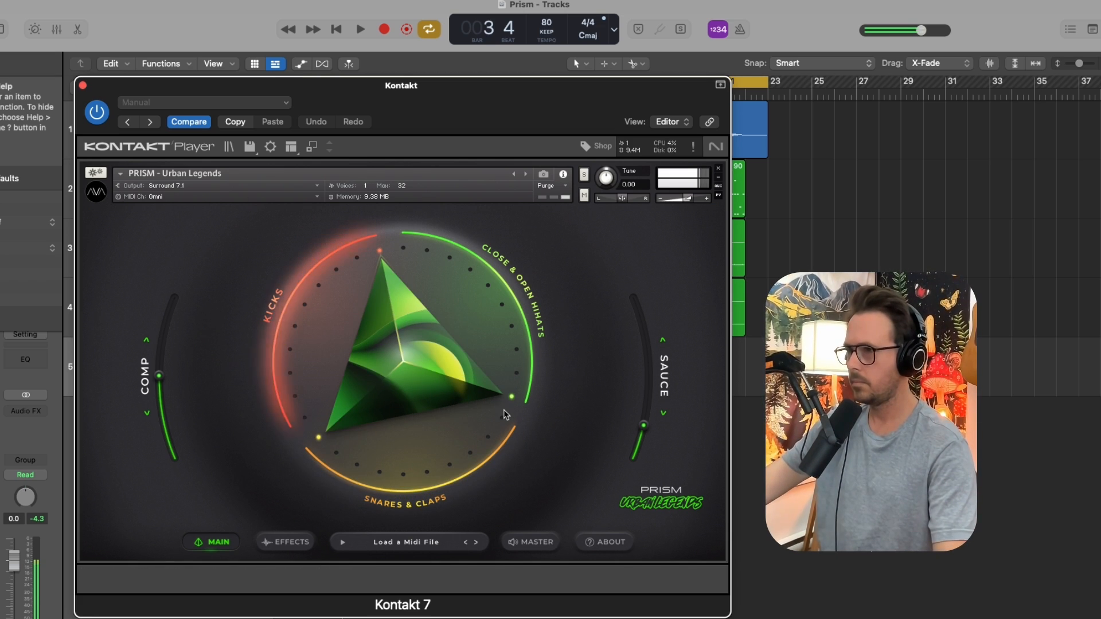
pyautogui.click(386, 351)
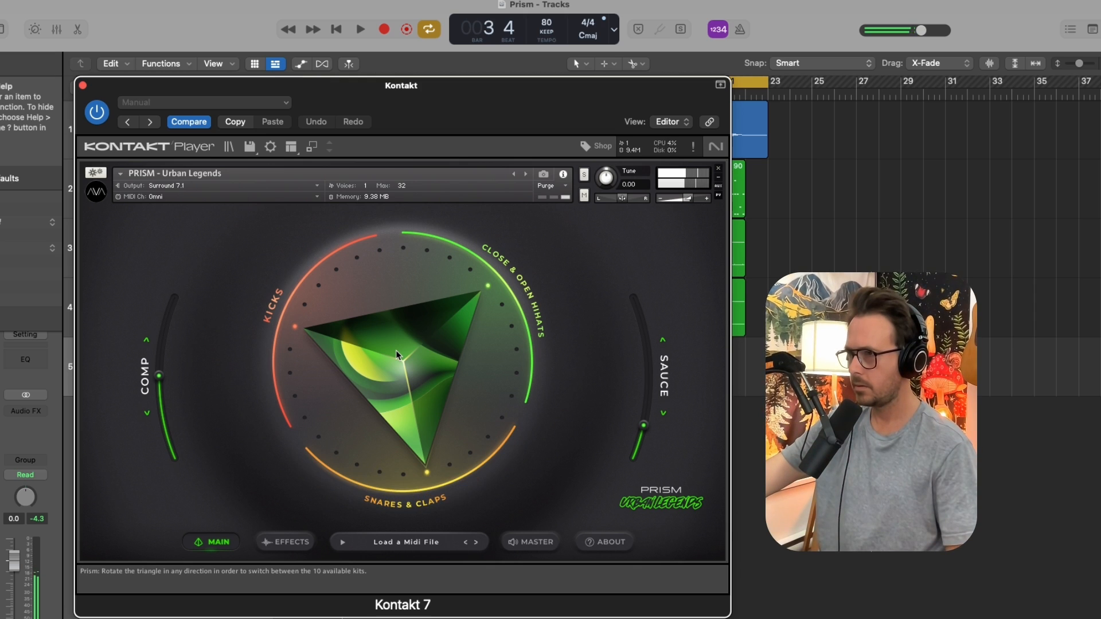
pyautogui.click(83, 86)
# Copy all Tranquil 90BPM regions onto the Kontakt track and place that track below Prism Lofi, named Urban Legends
pyautogui.moveTo(289, 198); pyautogui.dragTo(744, 207)
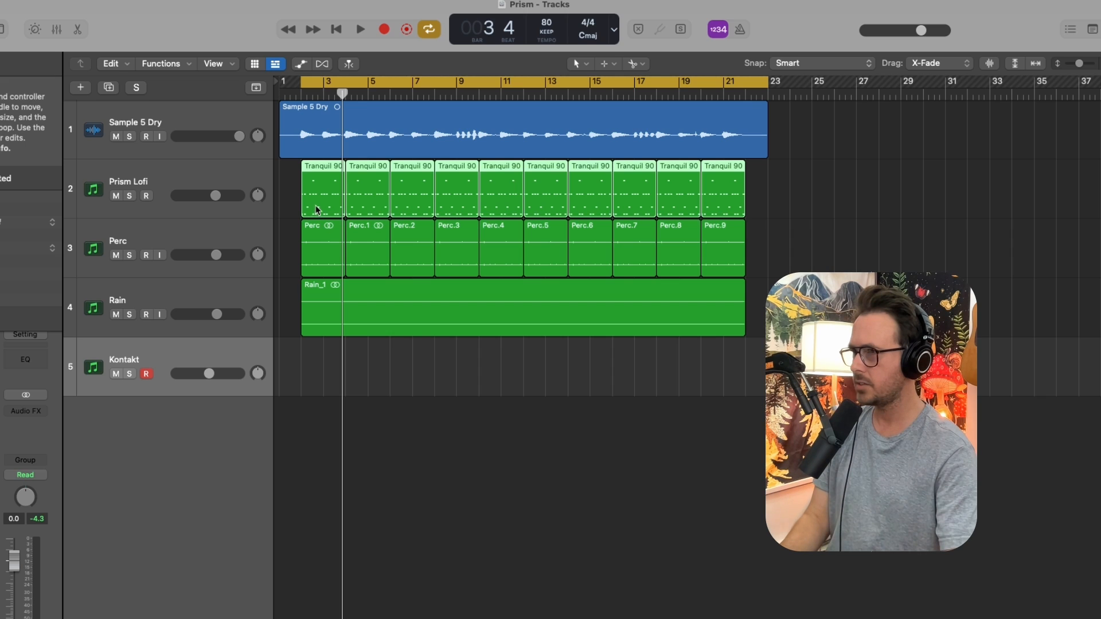
pyautogui.moveTo(320, 209); pyautogui.dragTo(318, 361)
pyautogui.moveTo(223, 357); pyautogui.dragTo(189, 229)
# Play the layered drums, then delete every Urban Legends region except the first one at bar 2
pyautogui.press('space')
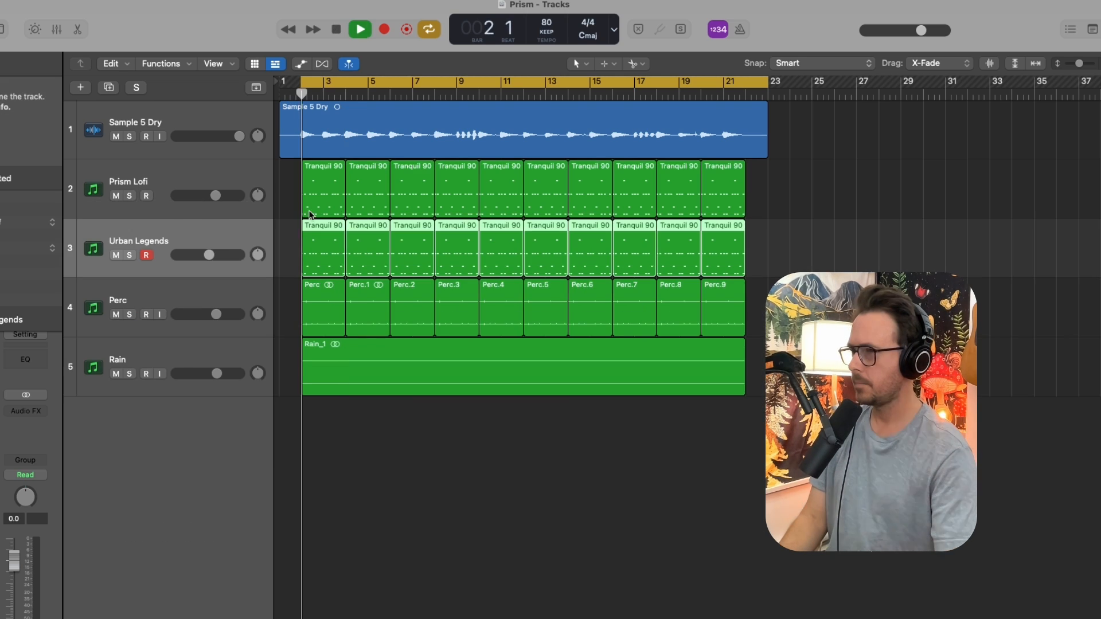
pyautogui.scroll(5, 352, 230)
pyautogui.hscroll(-2, 353, 230)
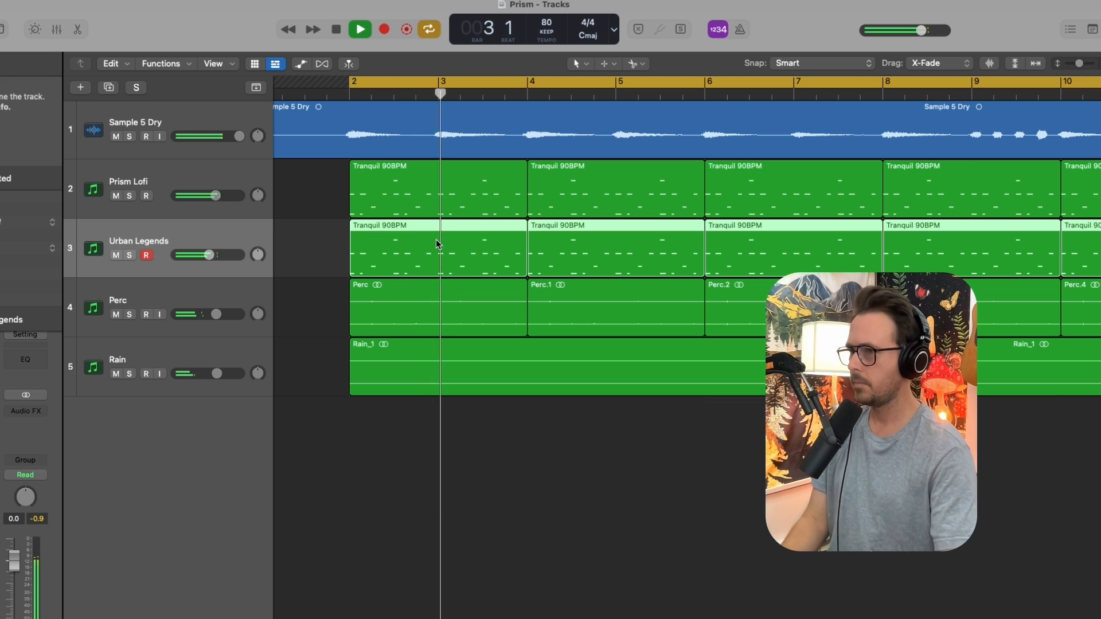
pyautogui.scroll(-1, 439, 242)
pyautogui.scroll(-5, 445, 245)
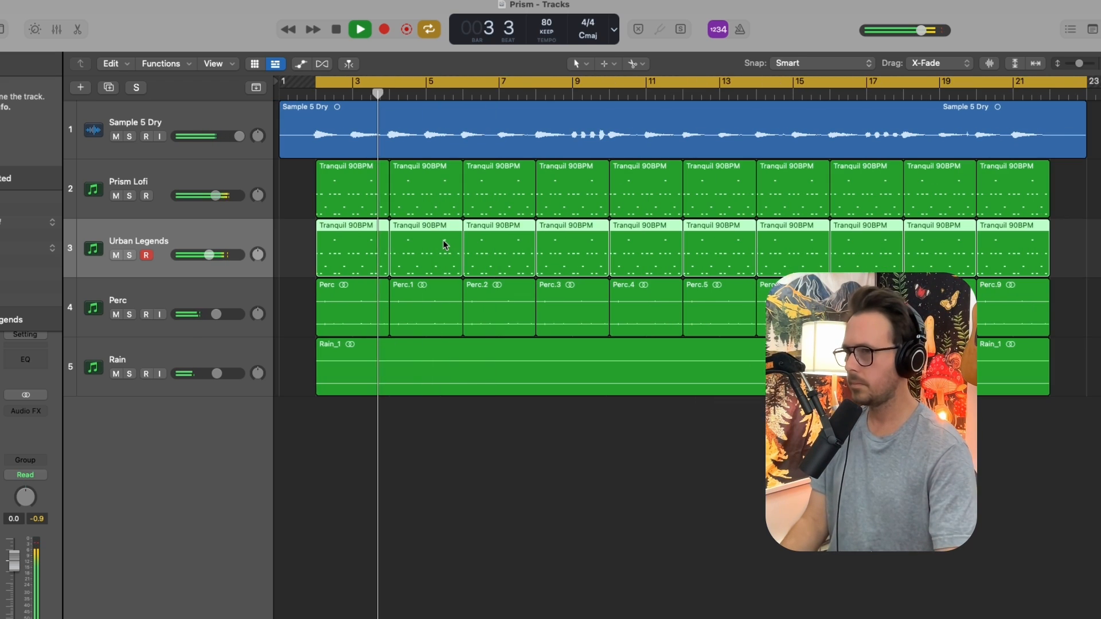
pyautogui.press('space')
pyautogui.moveTo(1091, 251); pyautogui.dragTo(449, 252)
pyautogui.press('Delete')
# Open the Urban Legends region in the Piano Roll and delete the first and third notes in the D1 row
pyautogui.press('e')
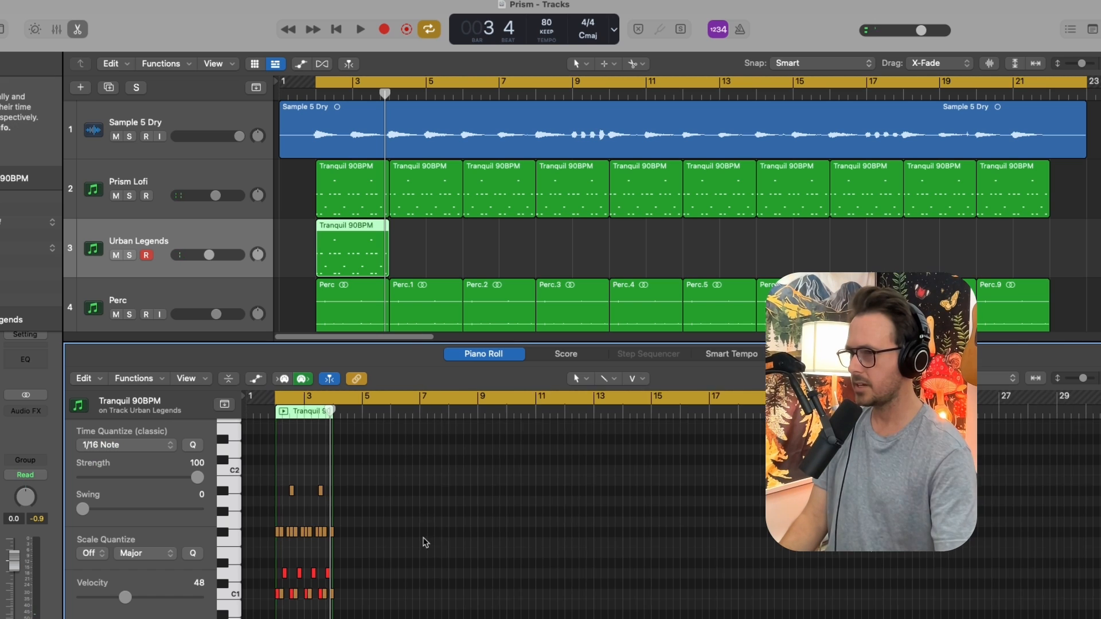
pyautogui.moveTo(597, 561); pyautogui.dragTo(605, 614)
pyautogui.click(353, 599)
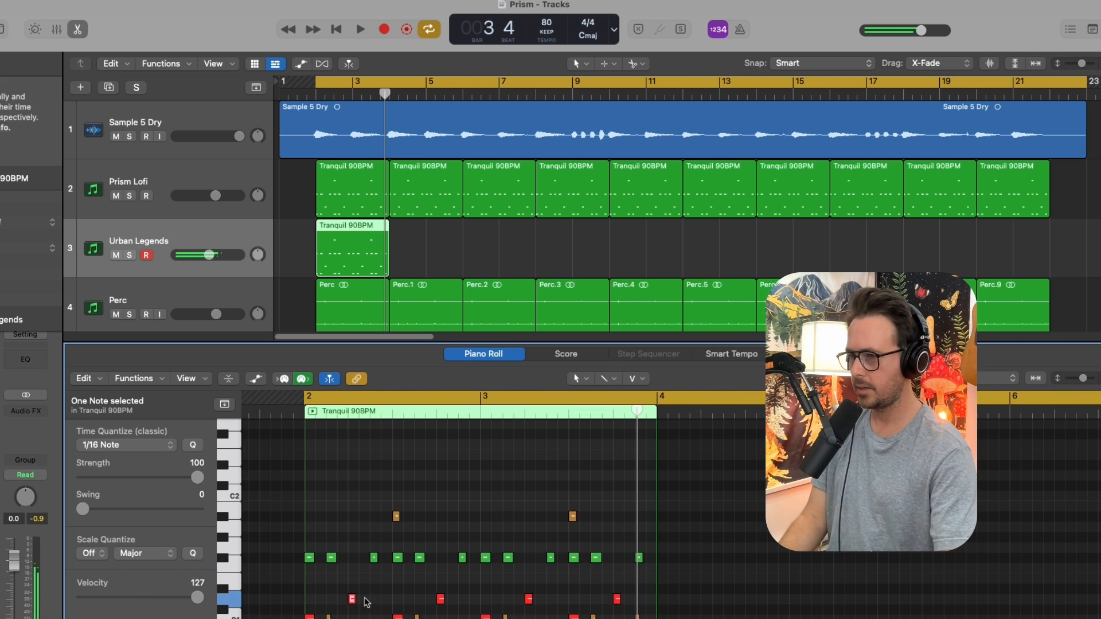
pyautogui.keyDown('shift'); pyautogui.click(529, 599); pyautogui.keyUp('shift')
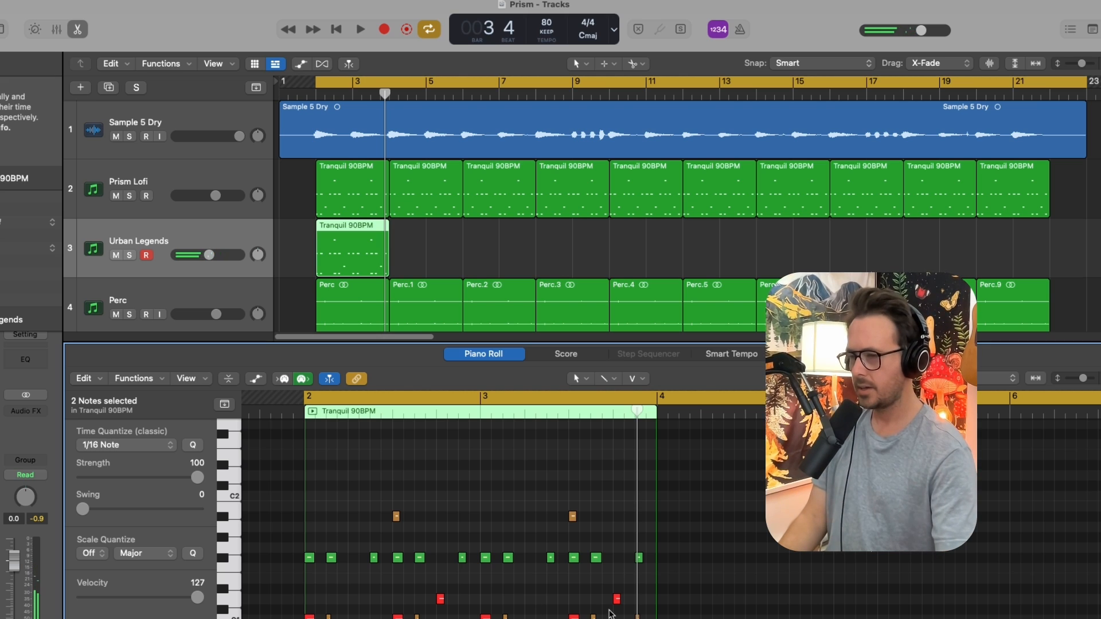
# Lengthen the last D1 note to the region's end, set the other D1 note's velocity to 62, and play the result
pyautogui.moveTo(619, 601); pyautogui.dragTo(642, 602)
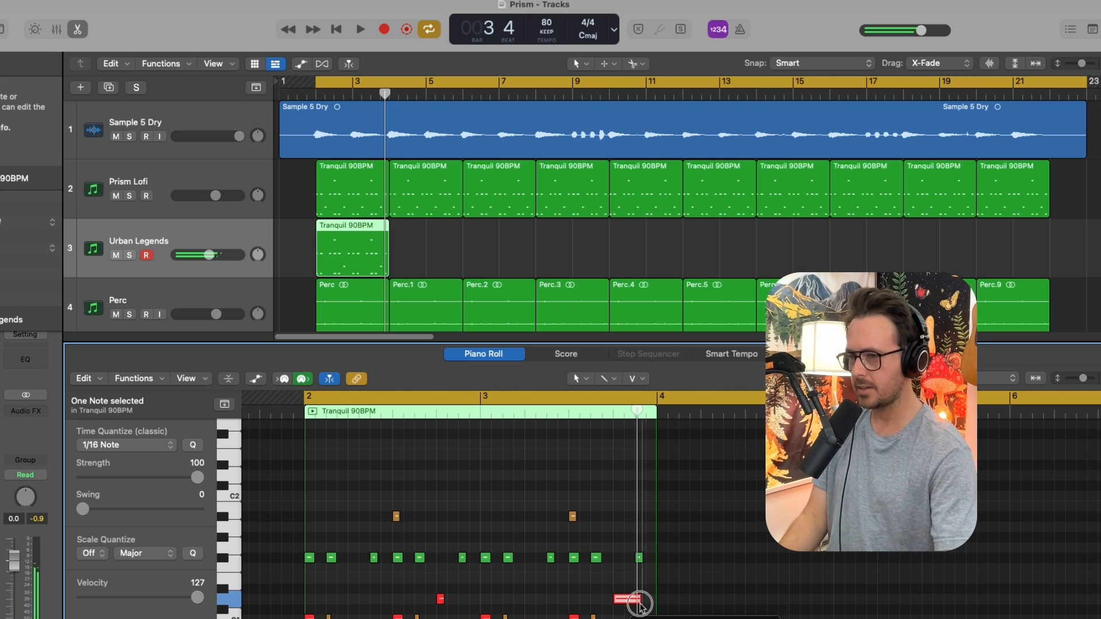
pyautogui.press('space')
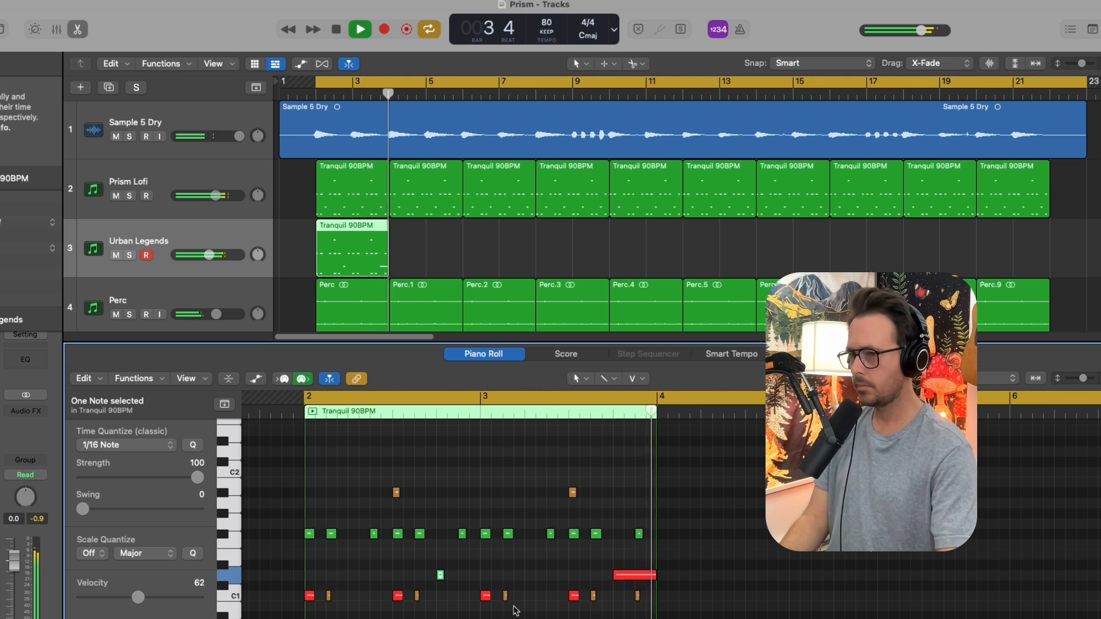
pyautogui.press('space')
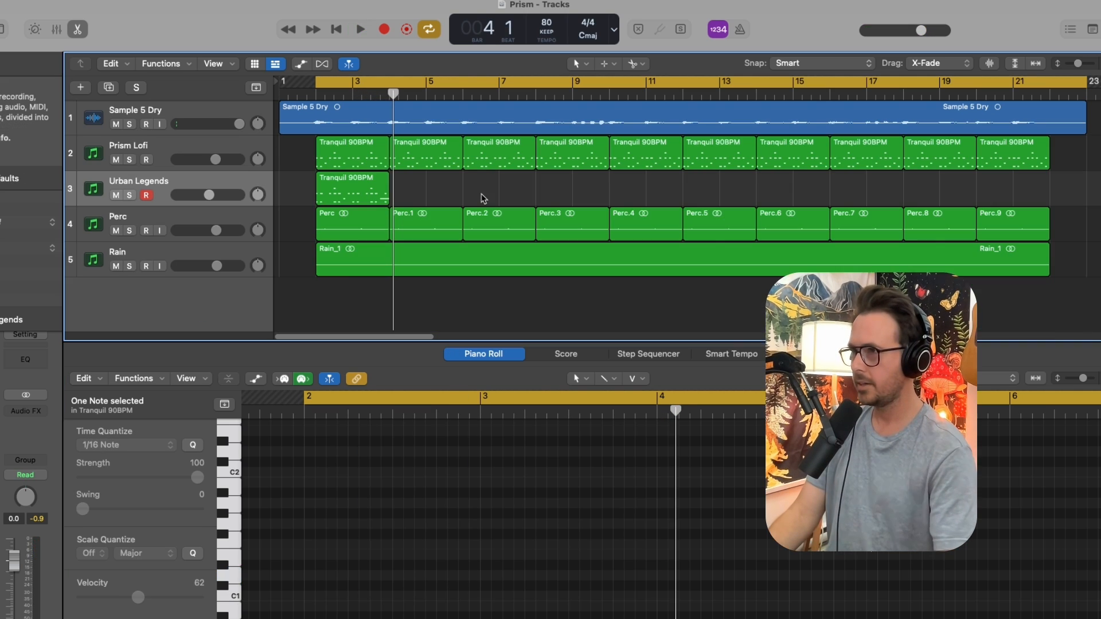
# Repeat the edited Urban Legends region nine times up to bar 22, then lower the track's volume slightly and play the arrangement
pyautogui.moveTo(475, 198); pyautogui.dragTo(369, 198)
pyautogui.press('super+r')
pyautogui.press('super+r')
pyautogui.press('super+r')
pyautogui.press('super+r')
pyautogui.press('super+r')
pyautogui.press('super+r')
pyautogui.press('super+r')
pyautogui.press('super+r')
pyautogui.press('super+r')
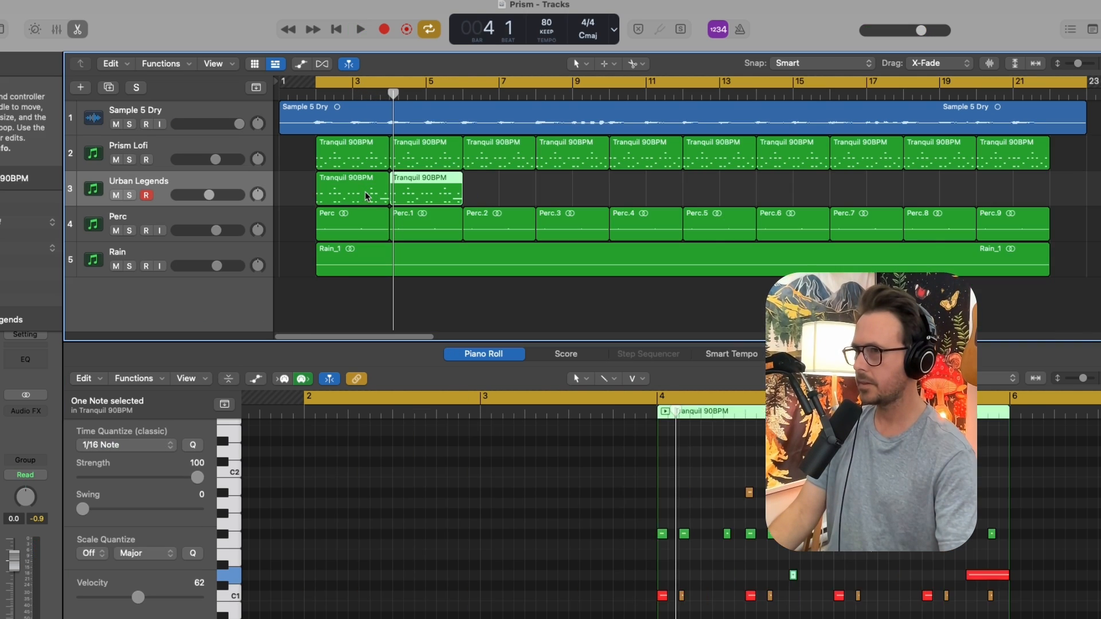
pyautogui.moveTo(207, 197); pyautogui.dragTo(197, 200)
pyautogui.press('space')
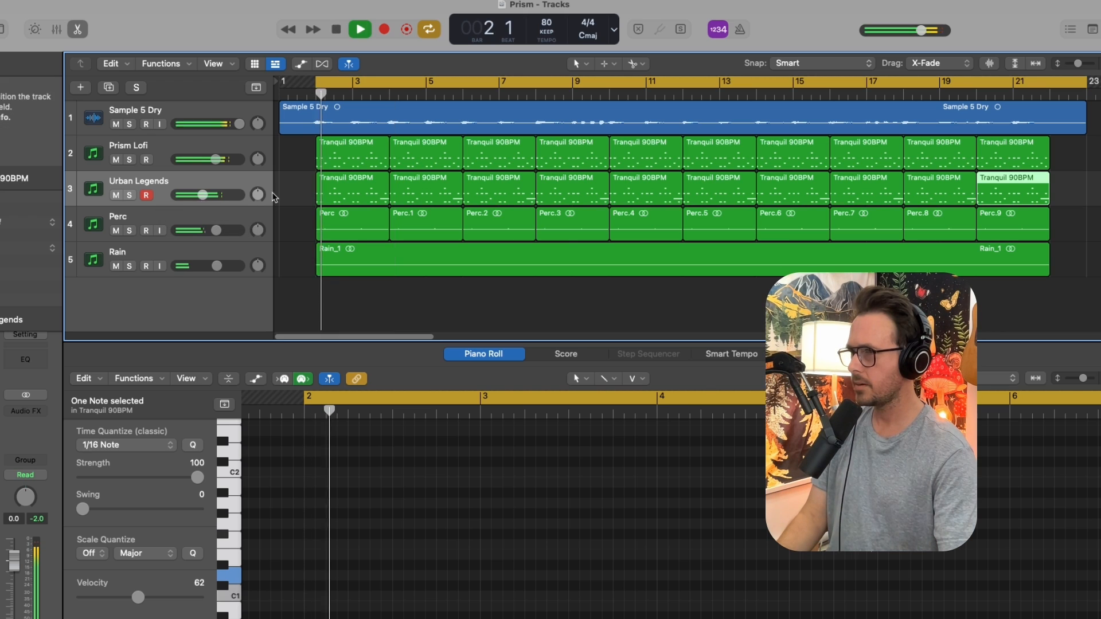
# Solo Sample 5 Dry and play it with its SketchCassette II and Ghz Vulf Compressor 3 settings open
pyautogui.scroll(-6, 328, 192)
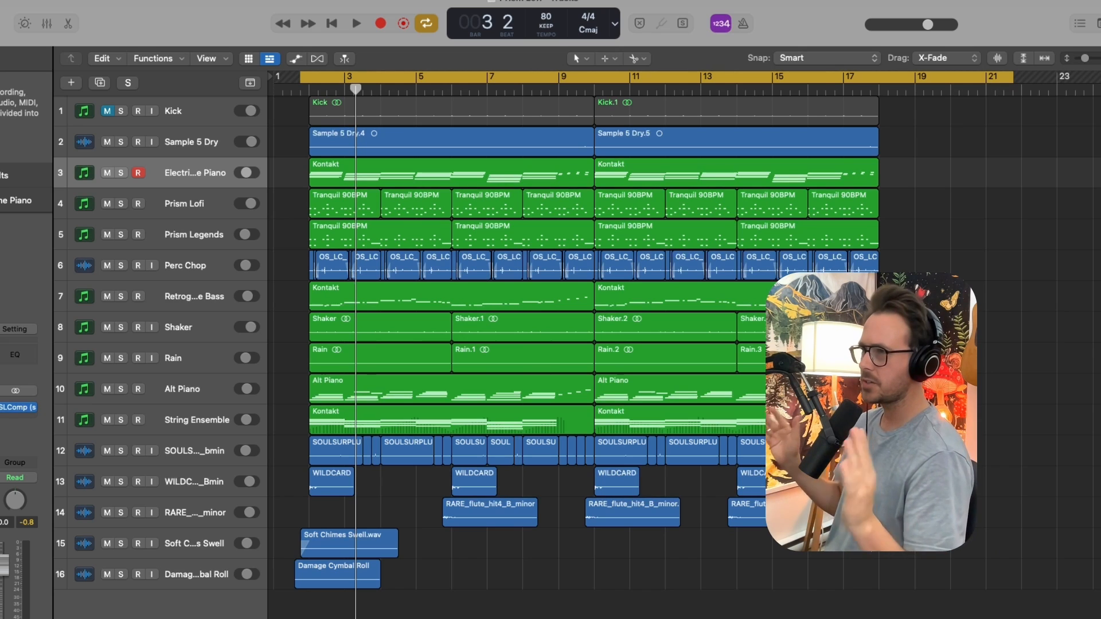
pyautogui.click(188, 147)
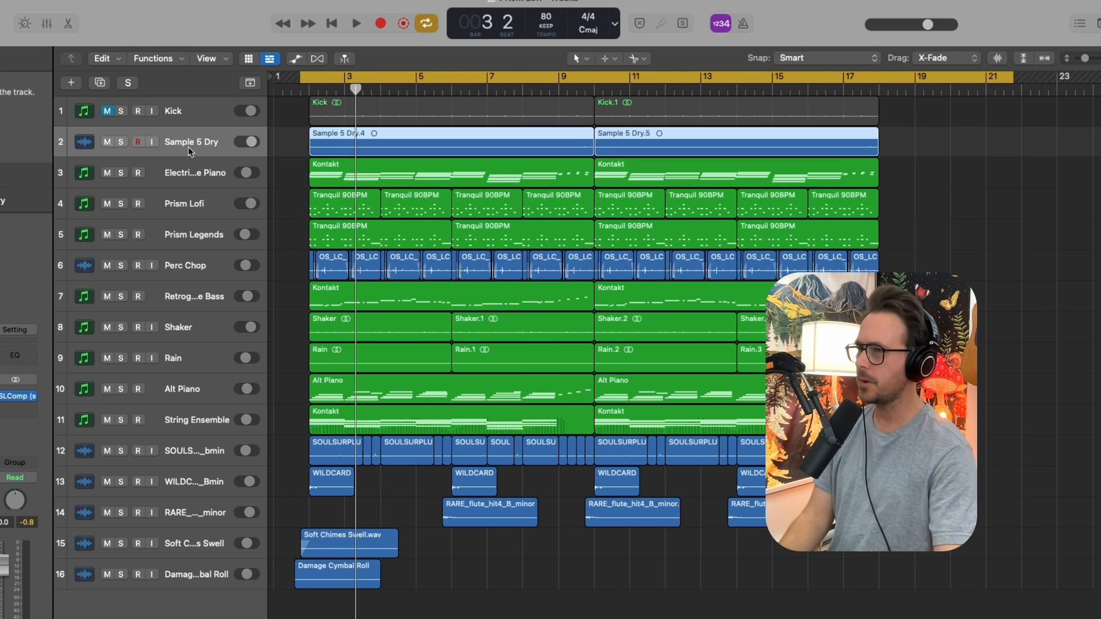
pyautogui.click(121, 142)
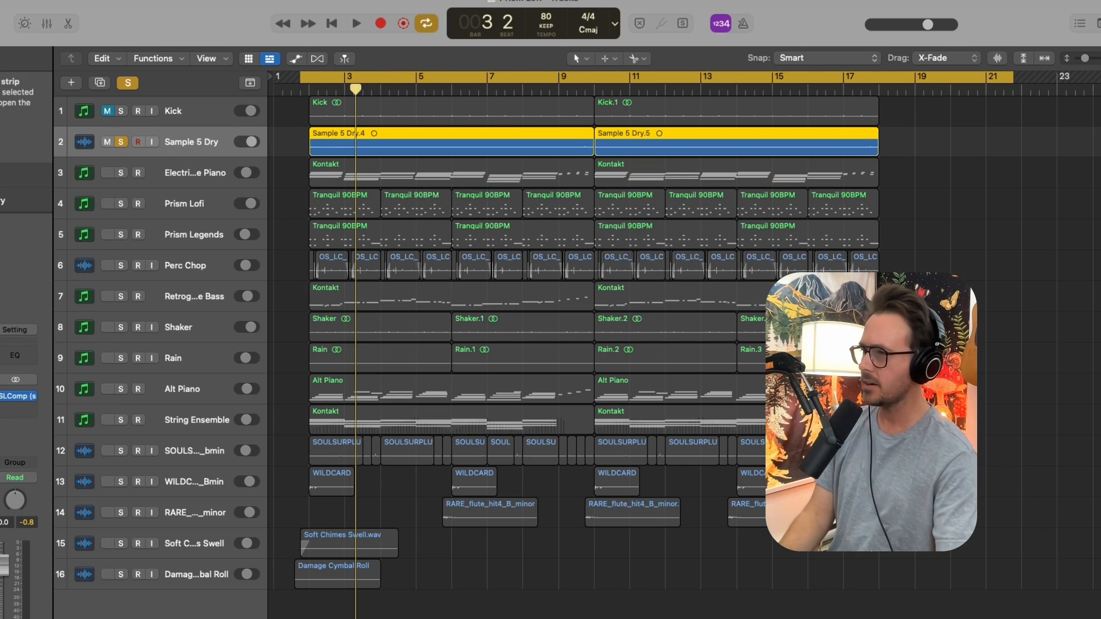
pyautogui.click(1, 396)
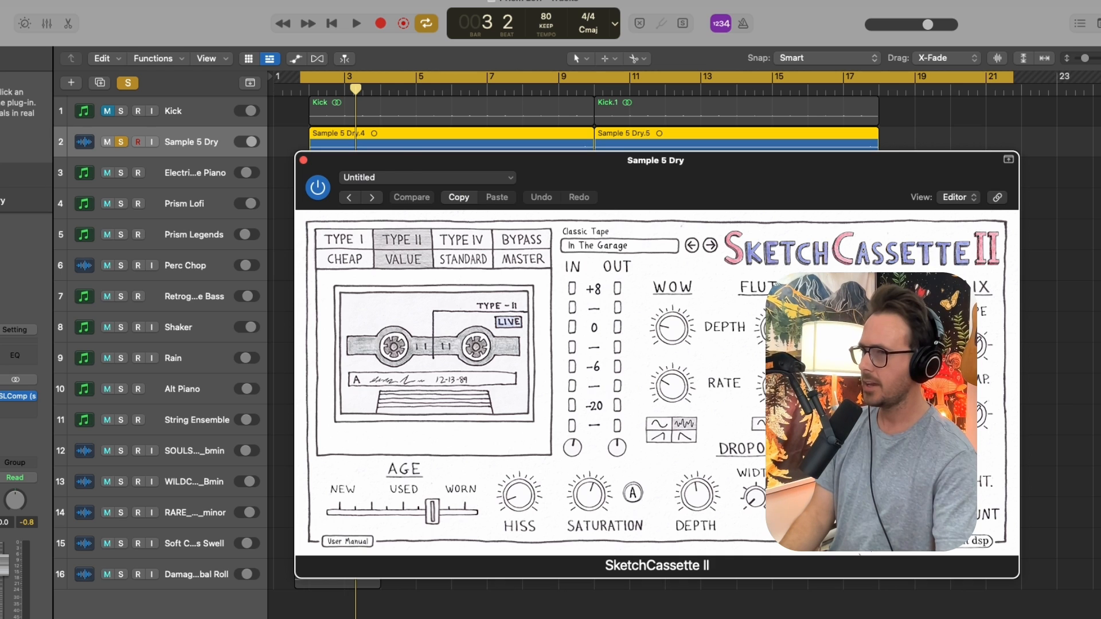
pyautogui.click(1, 407)
pyautogui.press('space')
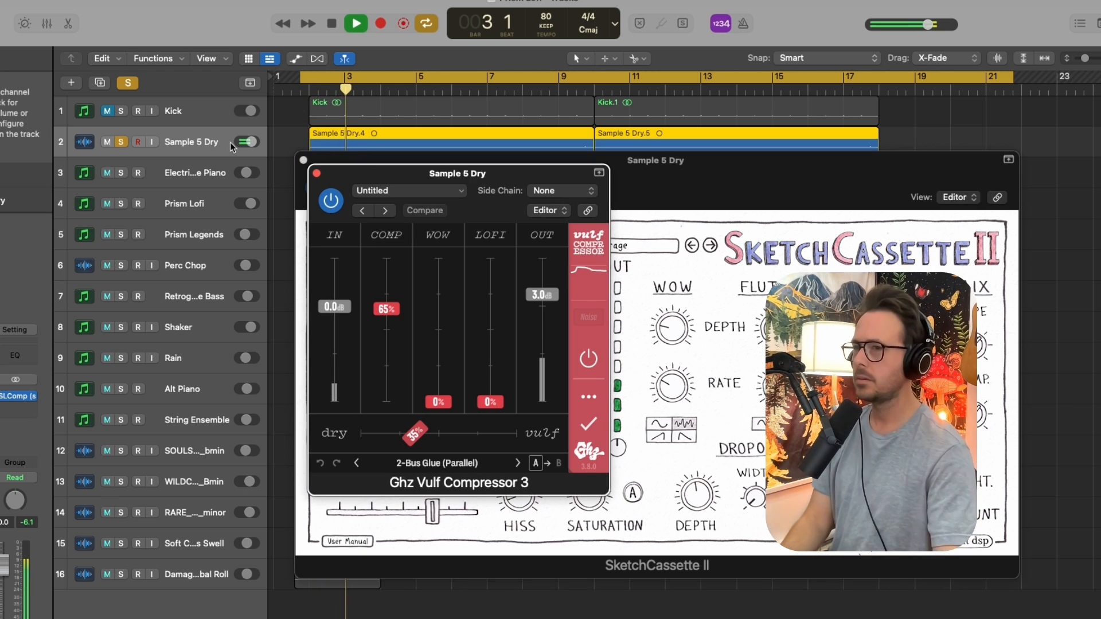
pyautogui.press('space')
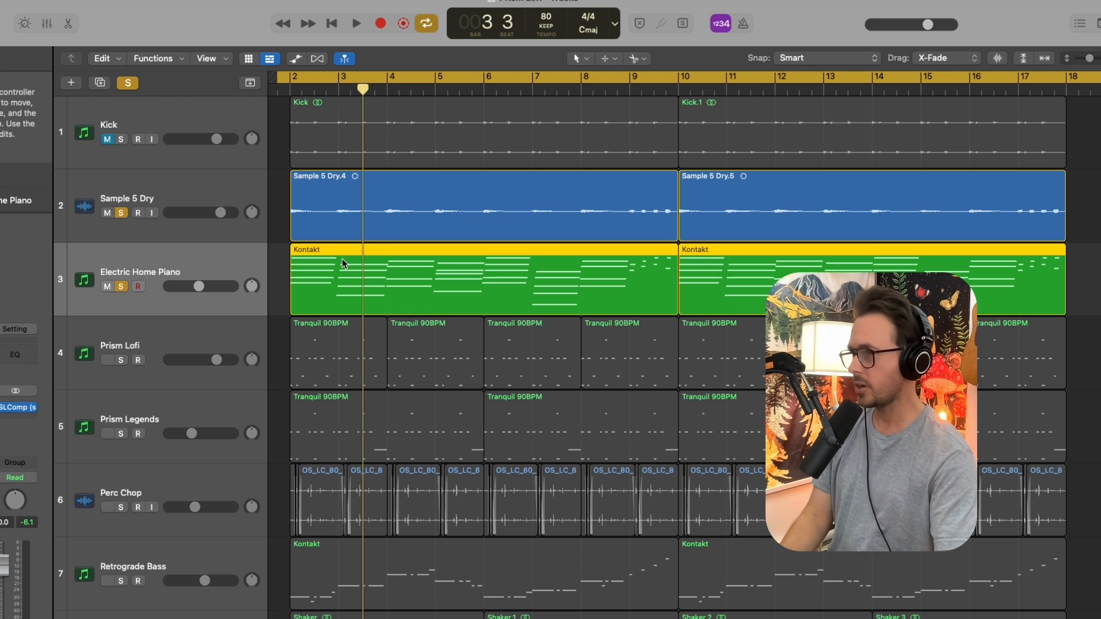
# Play Sample 5 Dry together with Electric Home Piano, then remove the sample's solo to hear the piano alone
pyautogui.press('space')
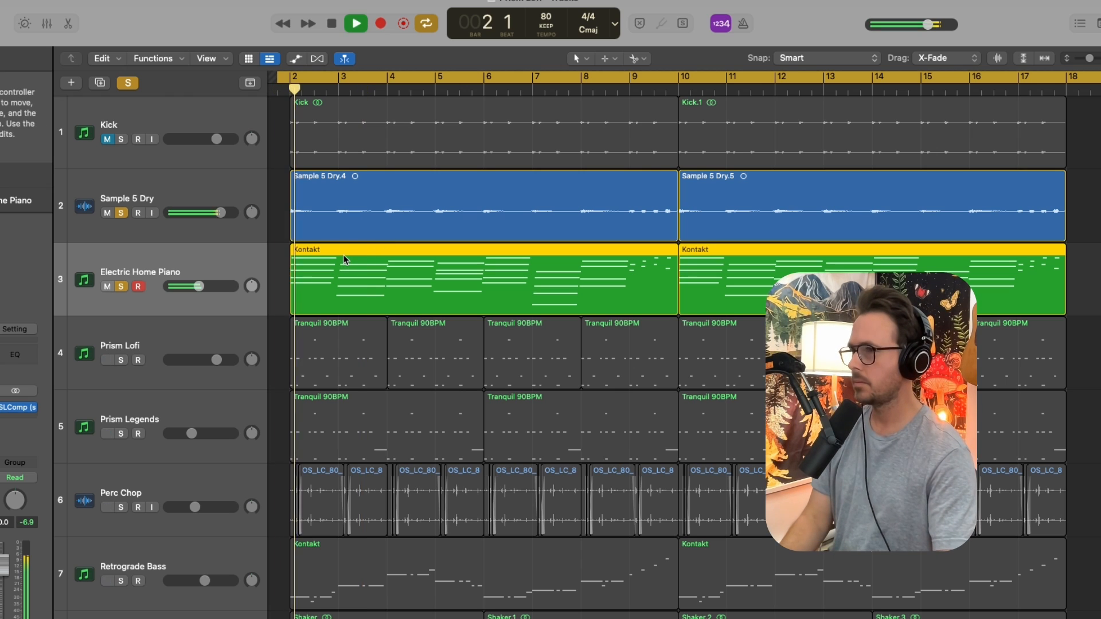
pyautogui.click(121, 213)
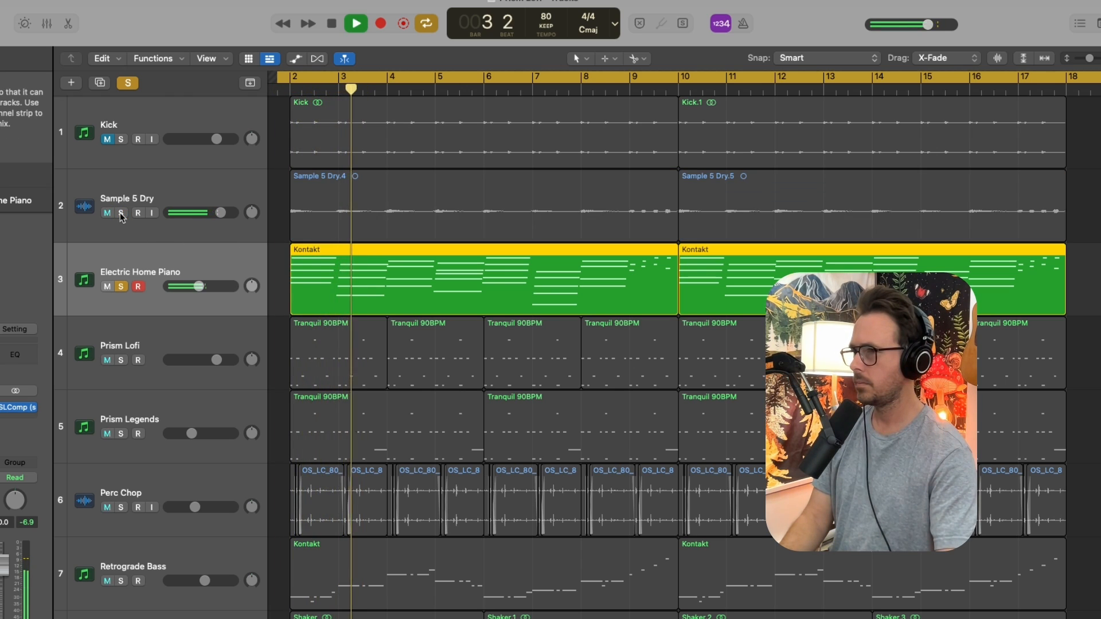
pyautogui.hscroll(-3, 343, 271)
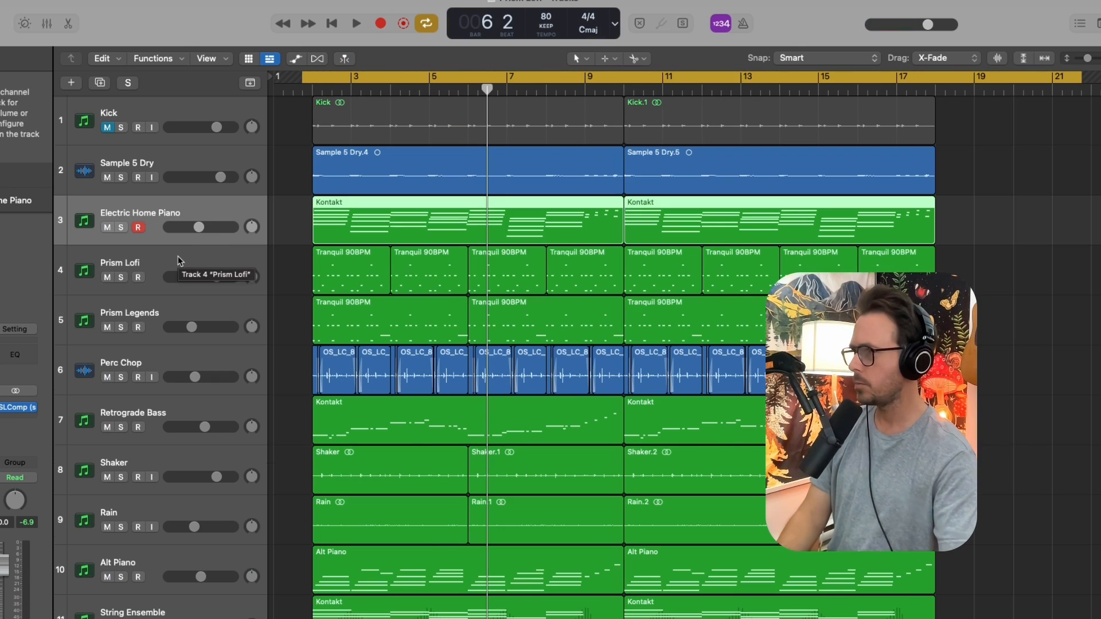
# Select the Prism Lofi and Prism Legends tracks, then play Perc Chop soloed and remove its solo
pyautogui.click(178, 261)
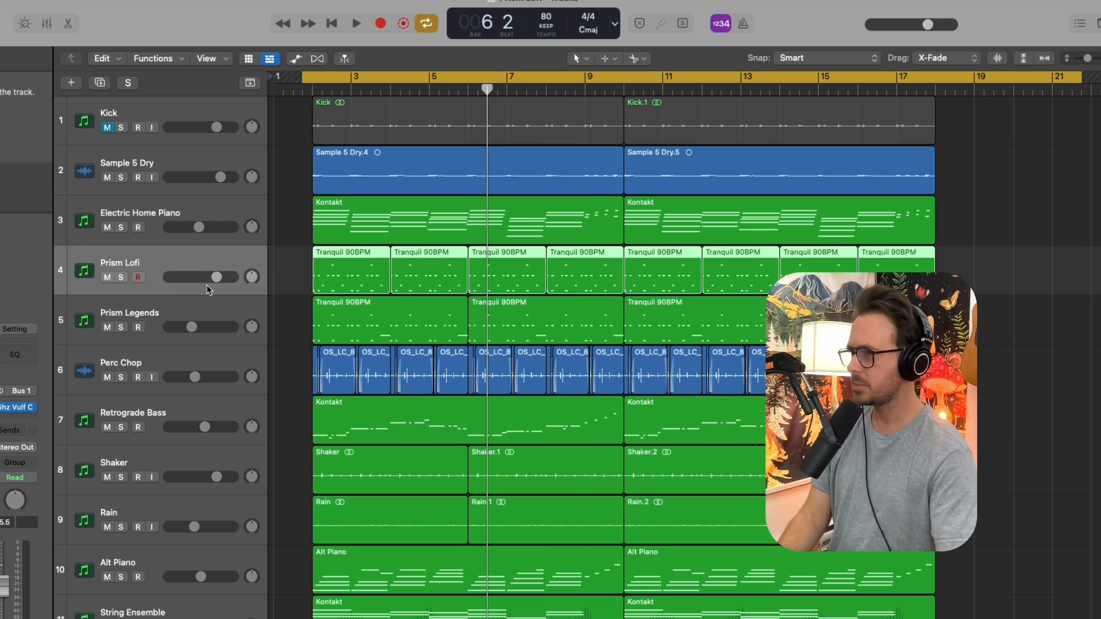
pyautogui.keyDown('shift'); pyautogui.click(198, 307); pyautogui.keyUp('shift')
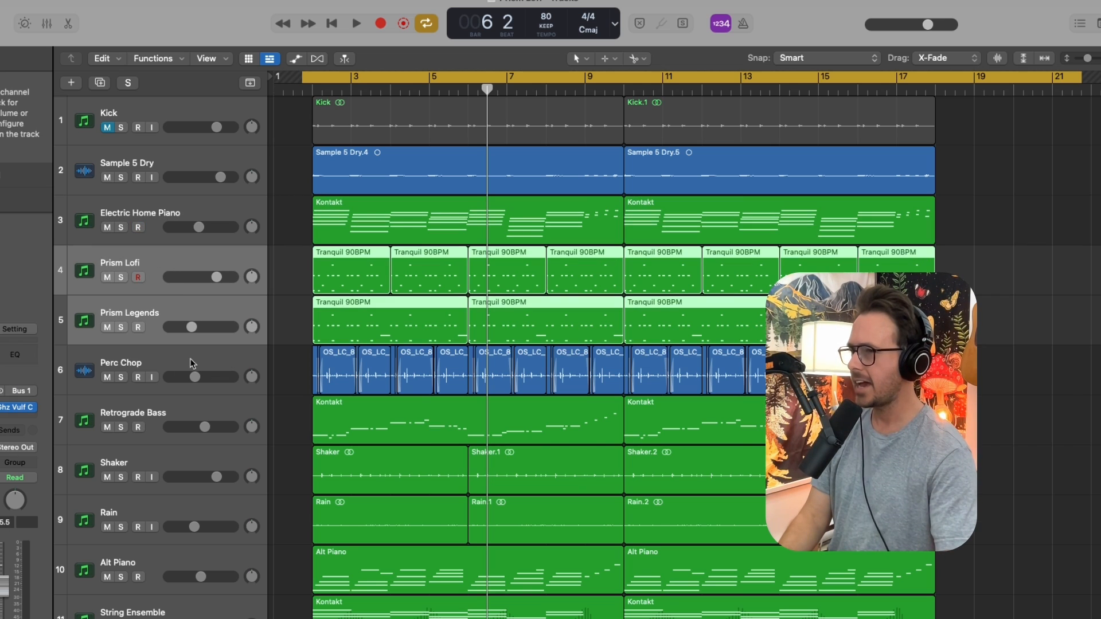
pyautogui.click(121, 379)
pyautogui.press('space')
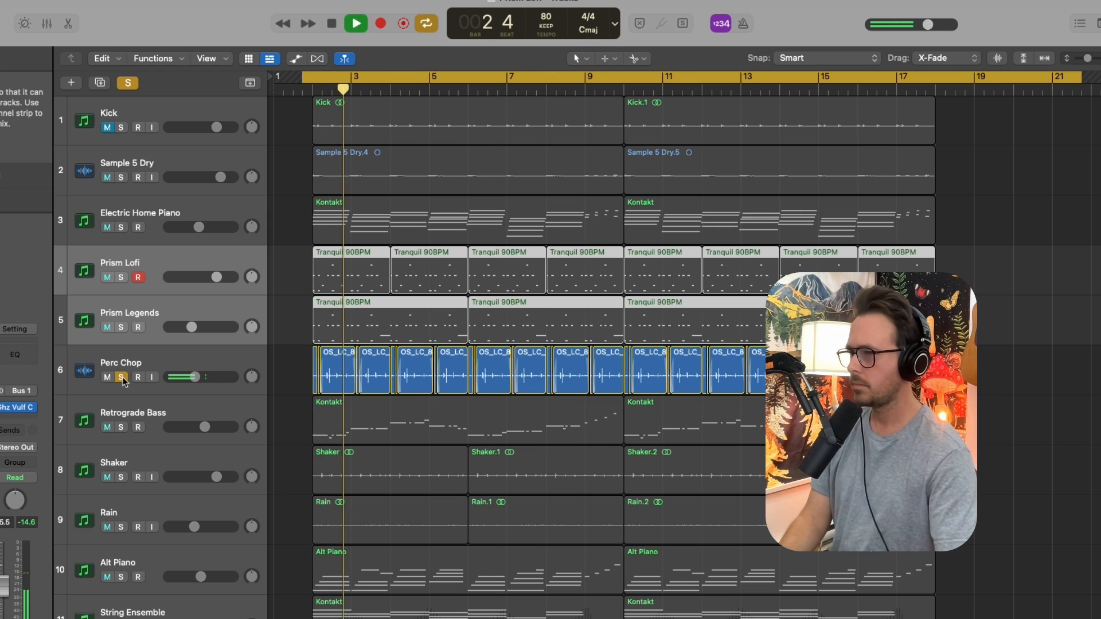
pyautogui.press('space')
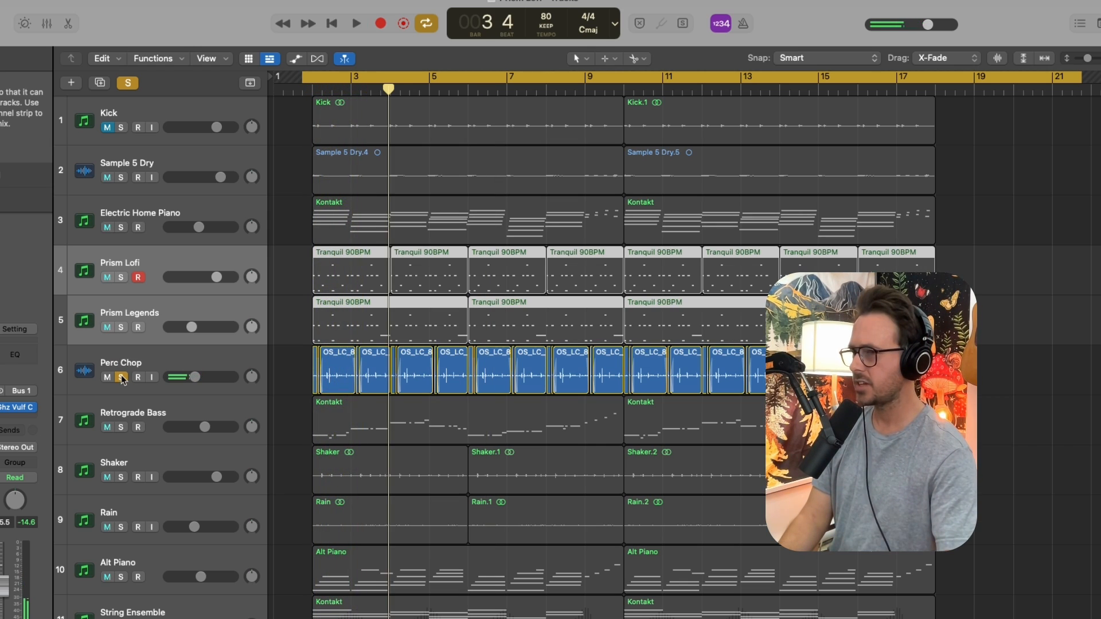
pyautogui.click(121, 378)
# Move the Shaker track above Retrograde Bass, then solo it and play it
pyautogui.moveTo(163, 471); pyautogui.dragTo(164, 426)
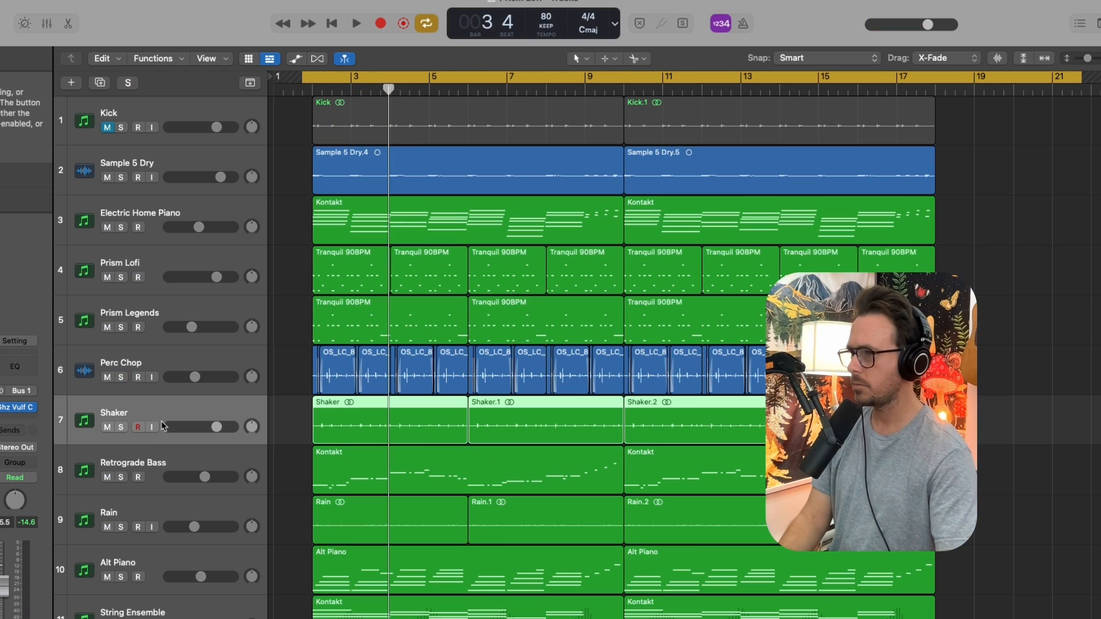
pyautogui.click(121, 428)
pyautogui.press('space')
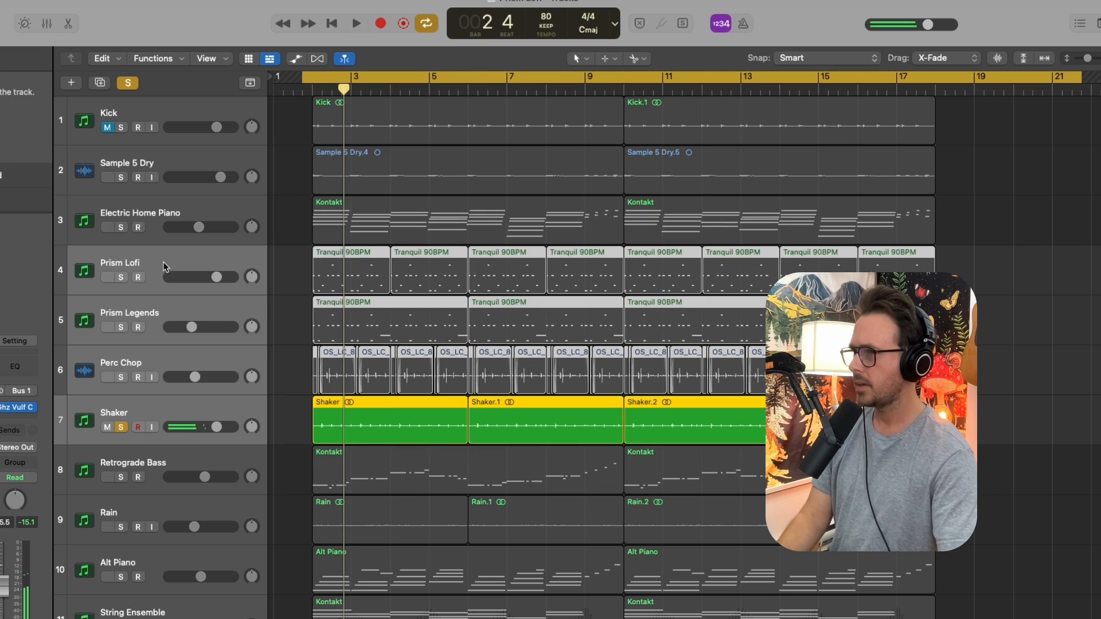
# Solo Prism Lofi, Prism Legends and Perc Chop along with Shaker, and open the DRUMS bus's Ghz Vulf Compressor 3
pyautogui.moveTo(121, 279); pyautogui.dragTo(121, 377)
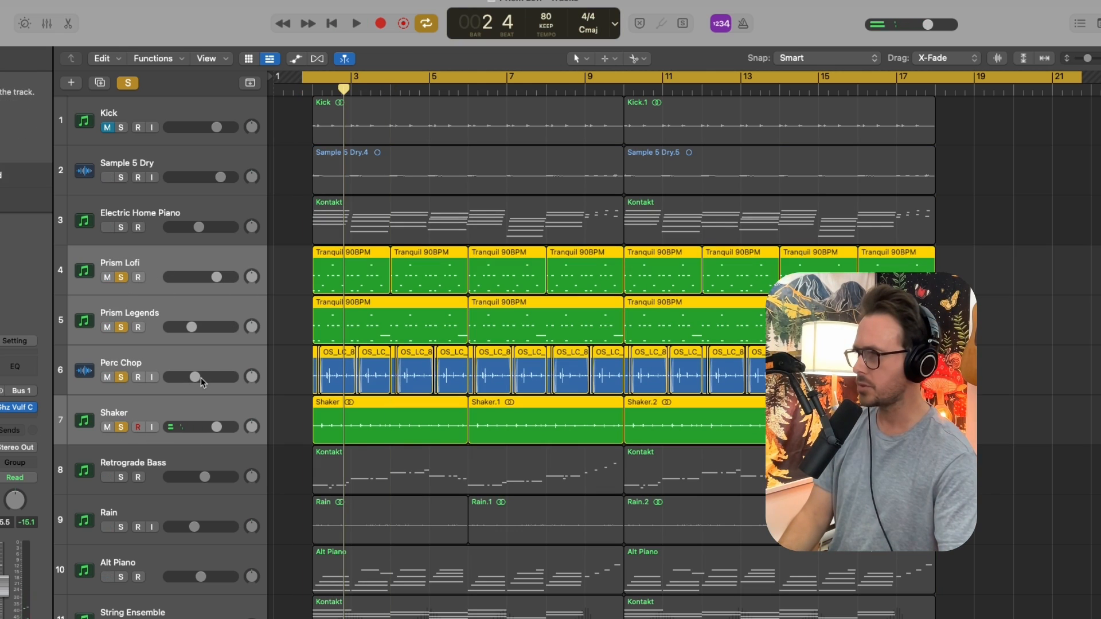
pyautogui.click(16, 408)
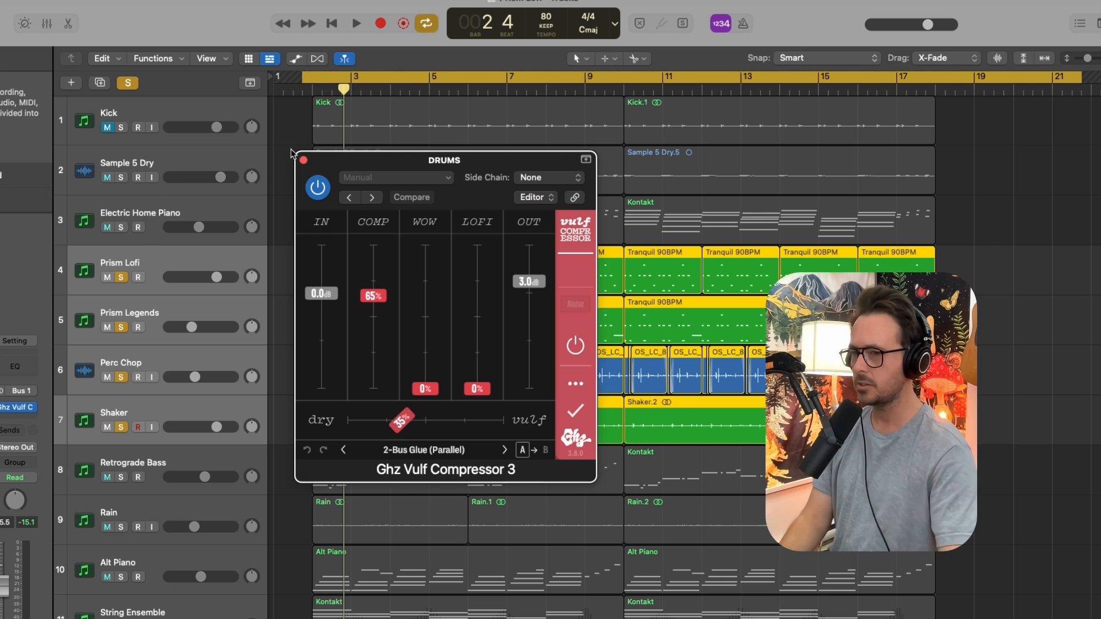
# Play the drums with Retrograde Bass, examine the bass's FabFilter Pro-Q 3 curve, and close its EQ and Kontakt windows
pyautogui.press('space')
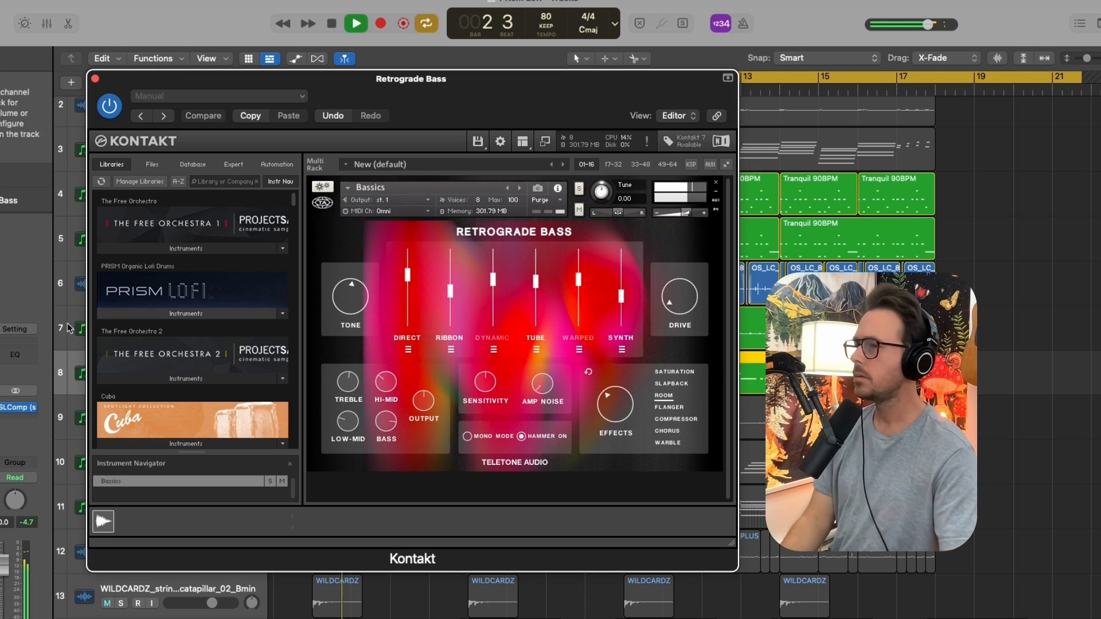
pyautogui.click(2, 407)
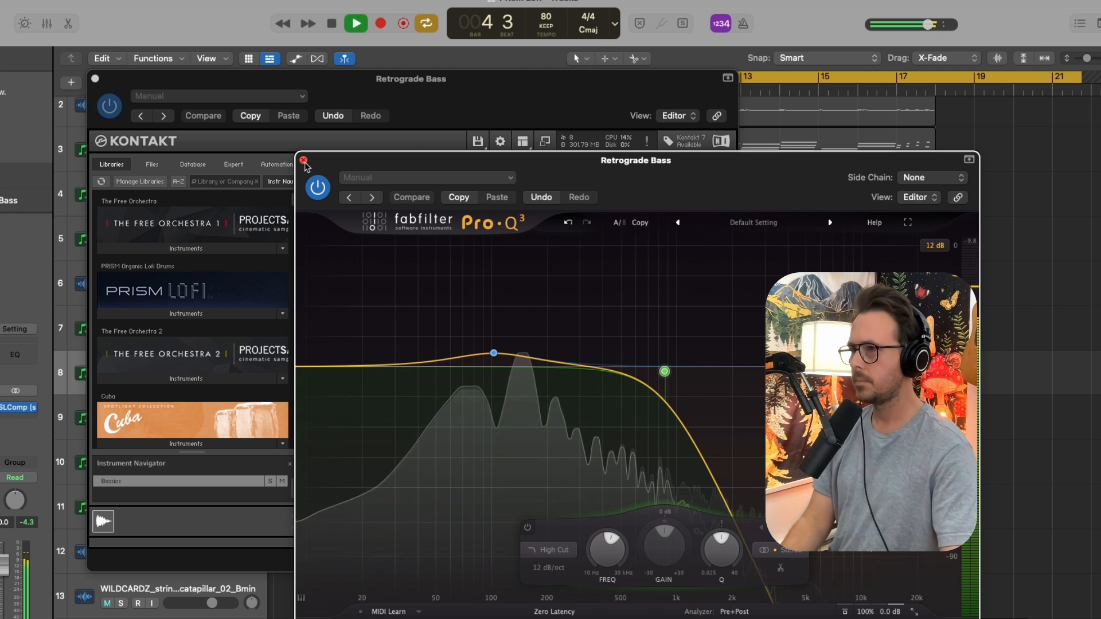
pyautogui.moveTo(353, 164); pyautogui.dragTo(195, 121)
pyautogui.click(143, 114)
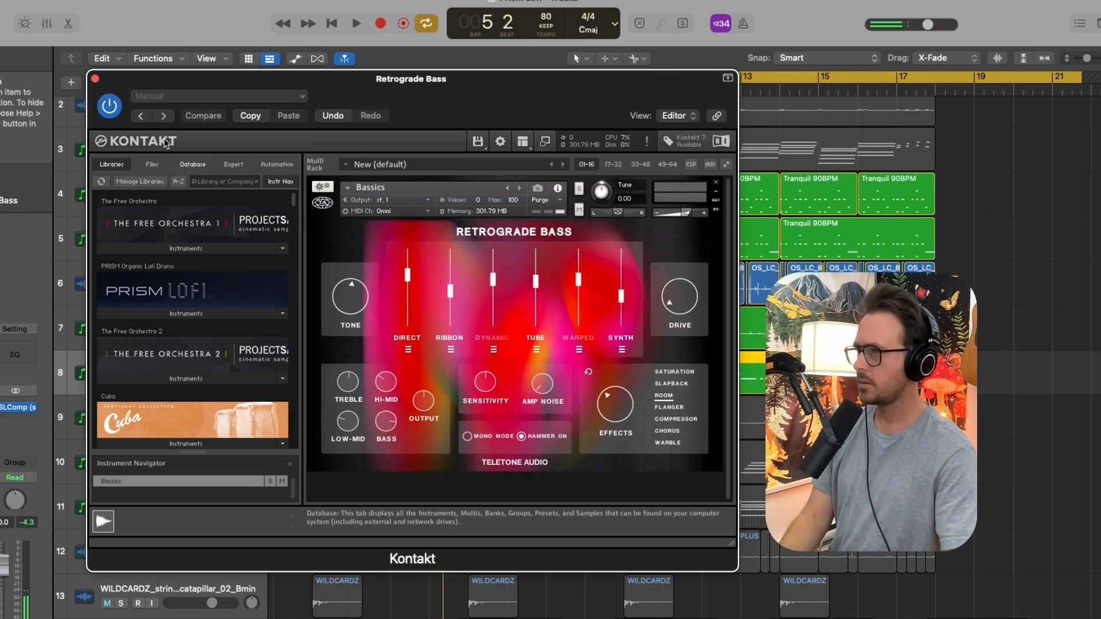
pyautogui.press('space')
pyautogui.click(95, 78)
# Add Rain to the soloed tracks and play the layered drums and bass with Alt Piano included
pyautogui.click(121, 425)
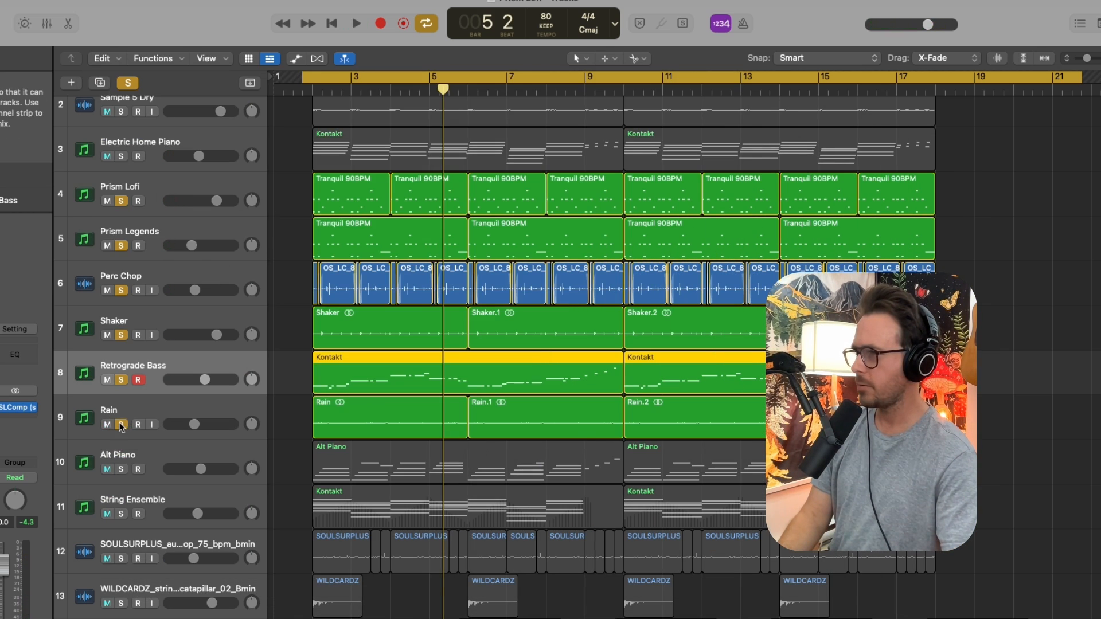
pyautogui.click(169, 412)
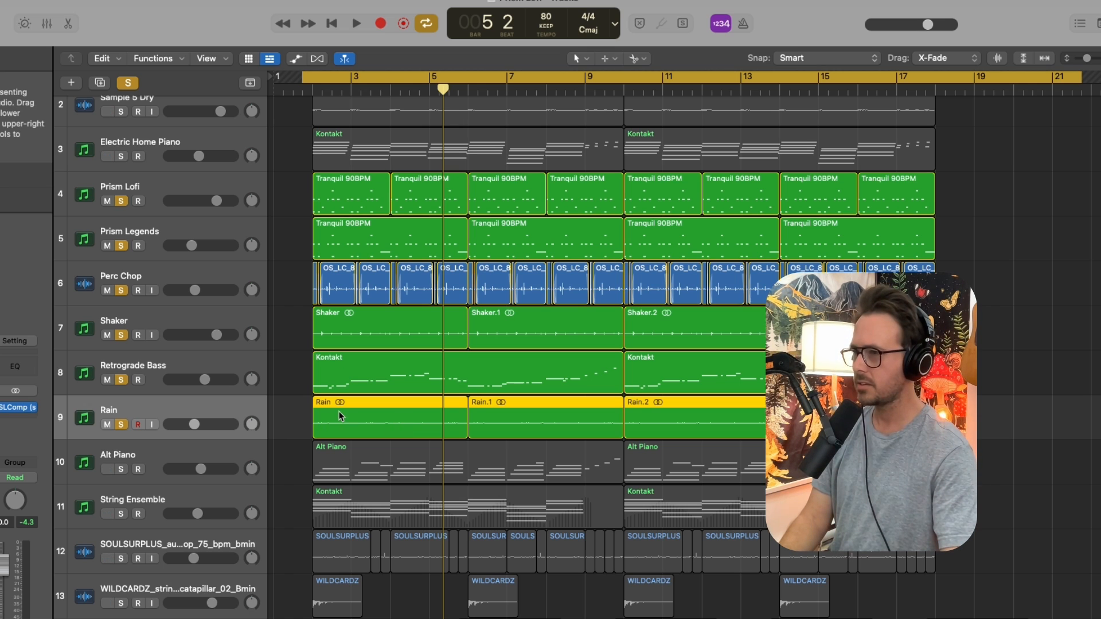
pyautogui.press('space')
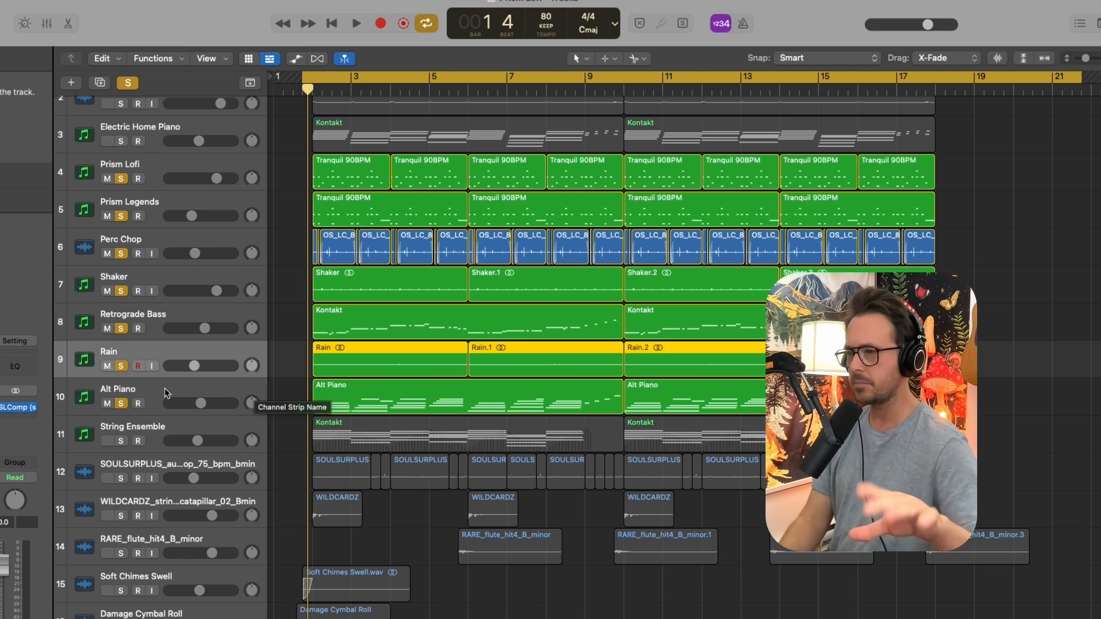
pyautogui.press('space')
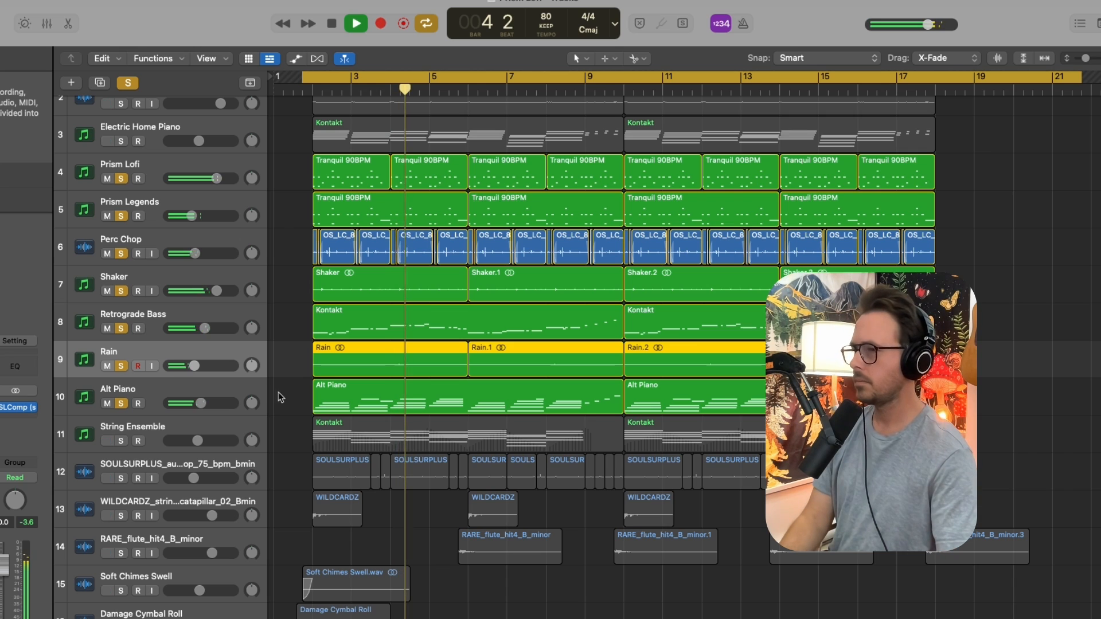
pyautogui.press('space')
# Select Alt Piano and String Ensemble in turn, then play the soloed mix with the strings included
pyautogui.click(217, 396)
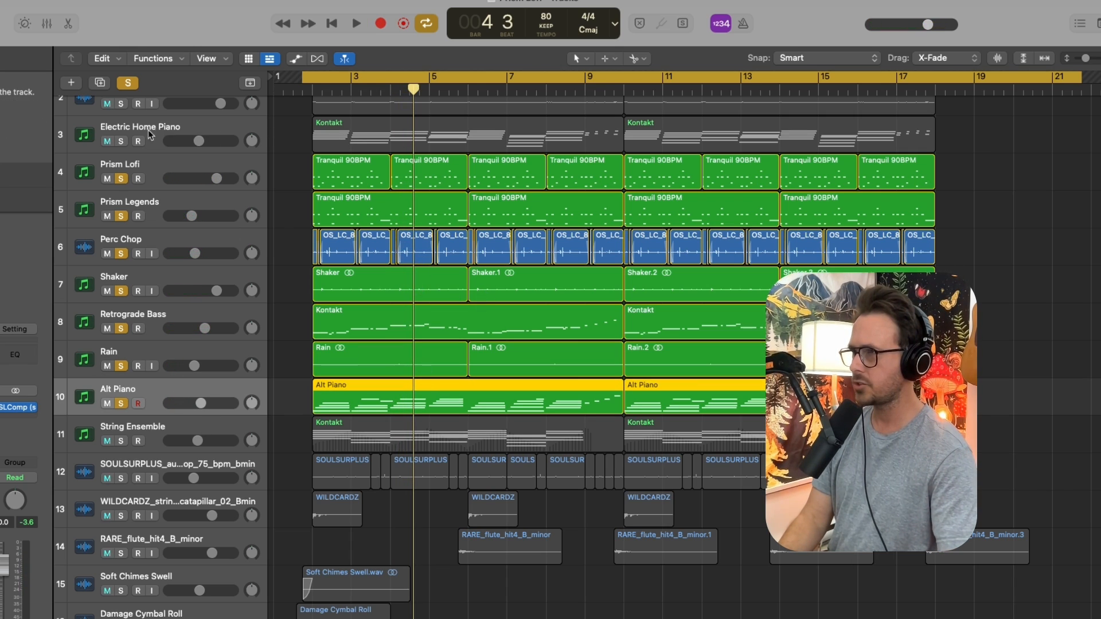
pyautogui.click(207, 431)
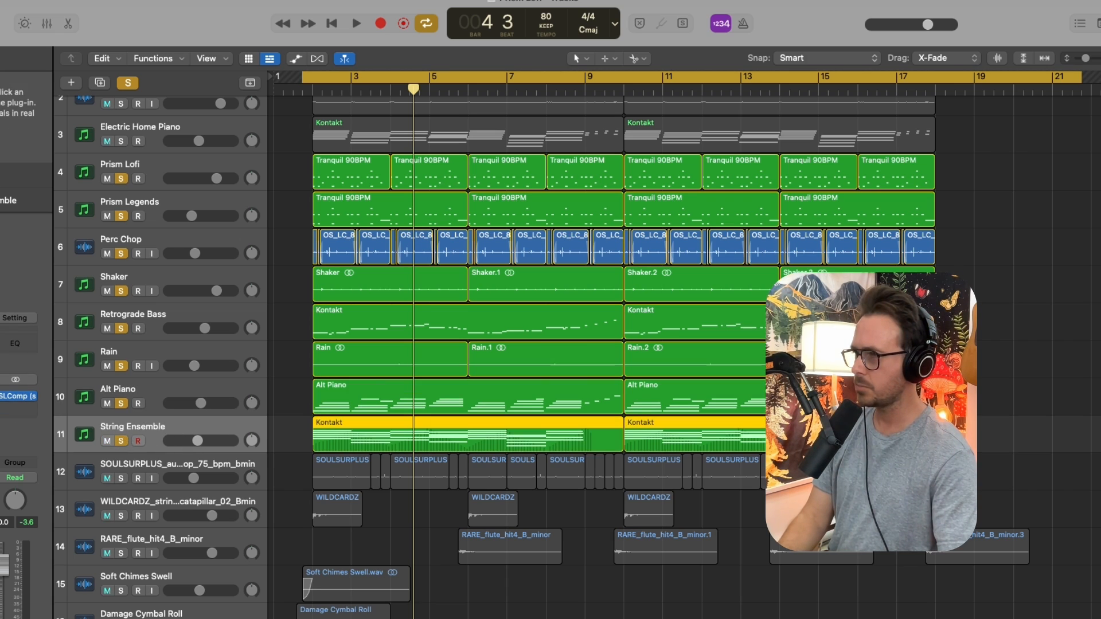
pyautogui.press('space')
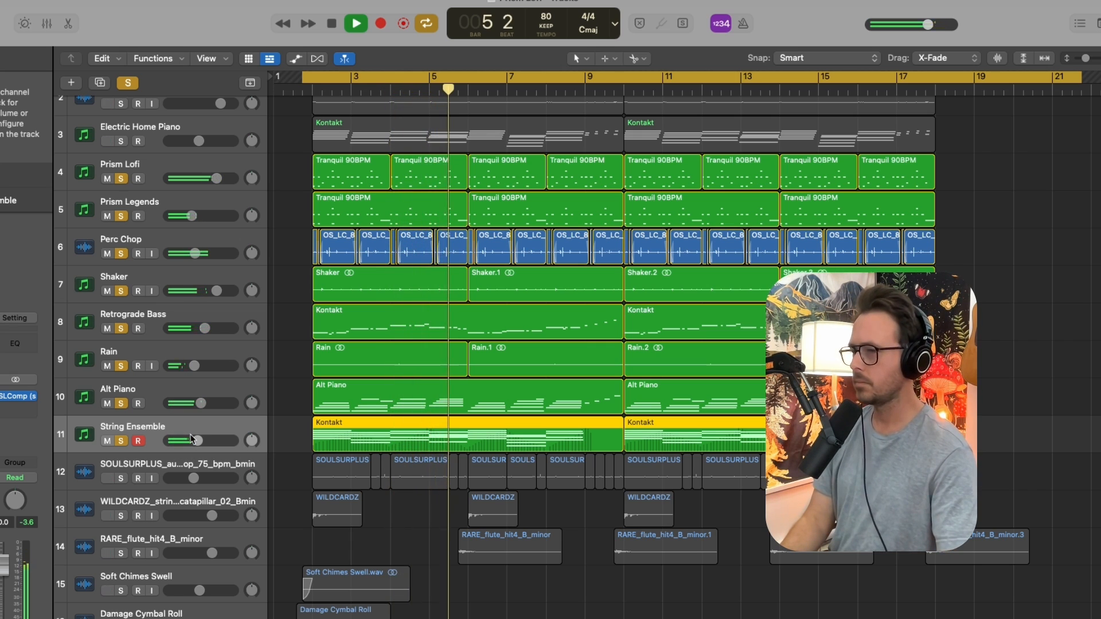
pyautogui.press('space')
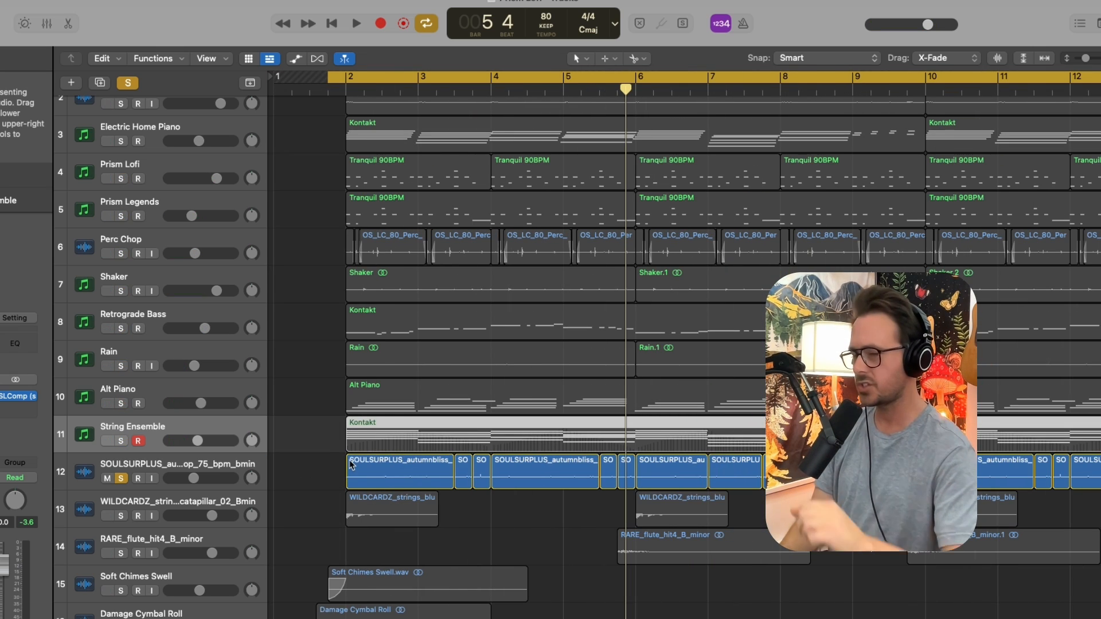
# Play the chopped SOULSURPLUS string loop on its own
pyautogui.hotkey('shift', 'space')
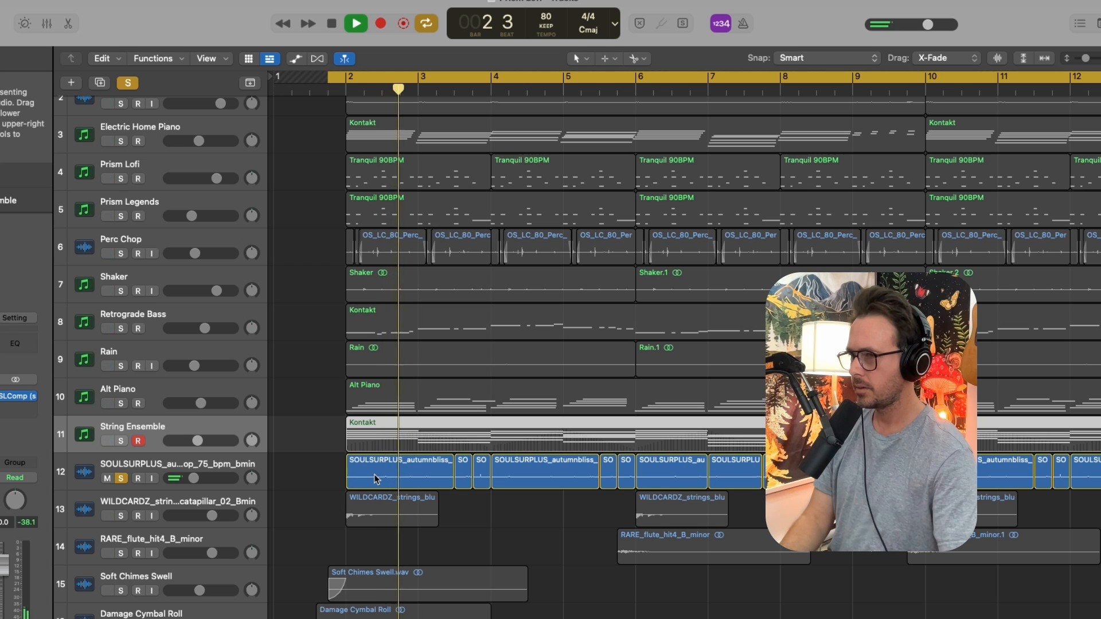
pyautogui.press('space')
pyautogui.press('super+Left')
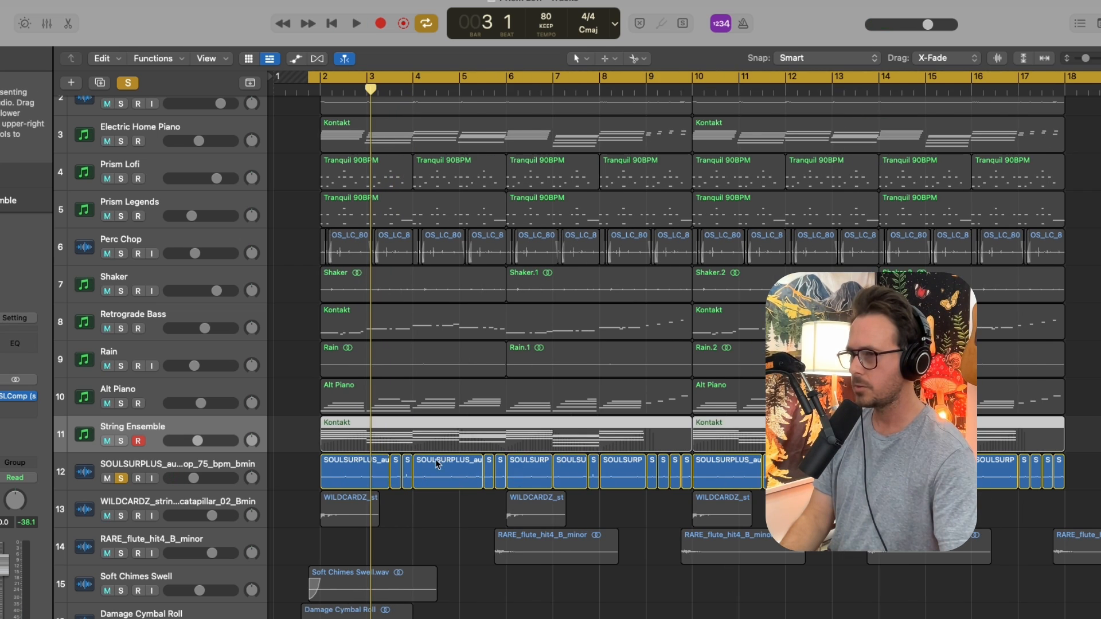
# Solo String Ensemble alongside the SOULSURPLUS loop and play both while examining their regions around bars 4 to 6
pyautogui.click(121, 443)
pyautogui.hotkey('shift', 'space')
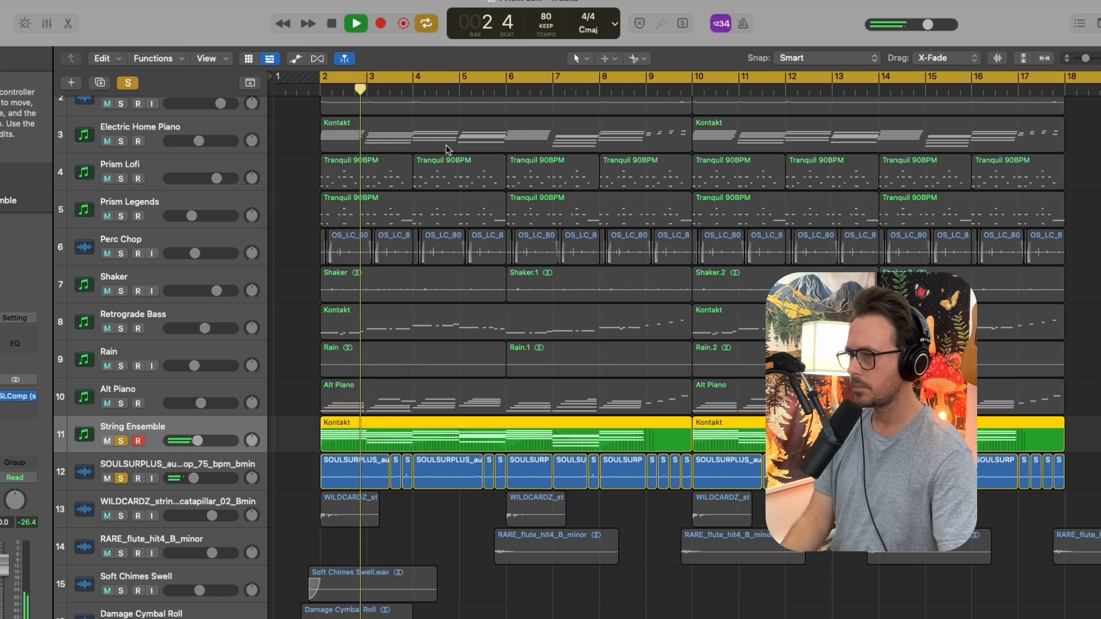
pyautogui.press('super+Down')
pyautogui.press('super+Down')
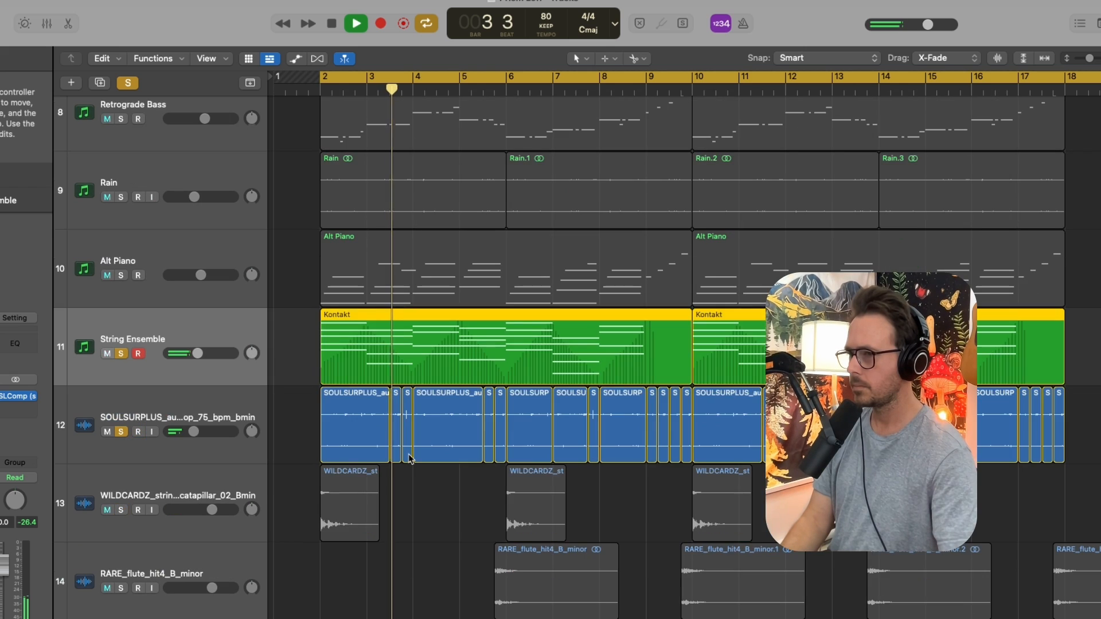
pyautogui.press('super+Right')
pyautogui.press('super+Right')
pyautogui.press('super+Right')
pyautogui.press('super+Right')
pyautogui.press('super+Right')
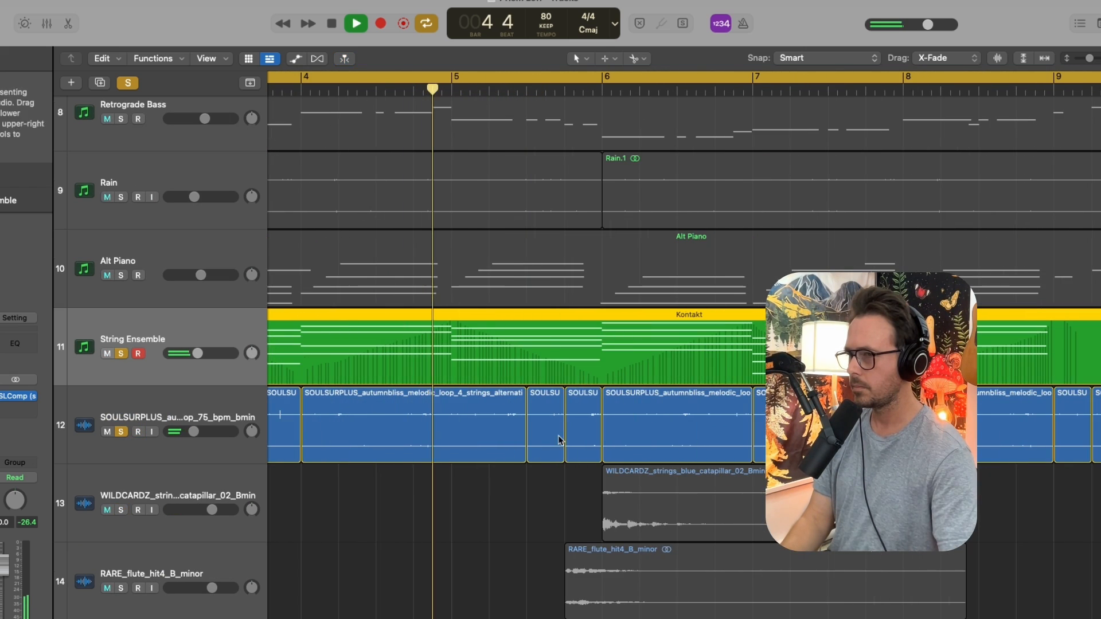
pyautogui.press('super+Right')
pyautogui.press('super+Right')
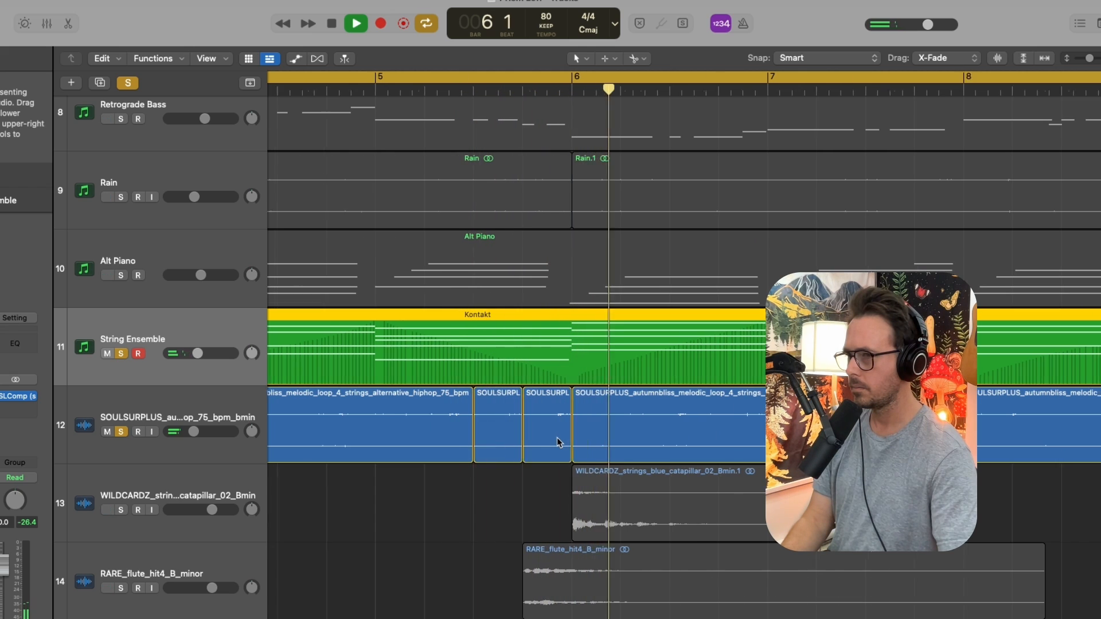
# Solo the WILDCARDZ strings track and play it from the start of the arrangement
pyautogui.press('super+Left')
pyautogui.press('super+Left')
pyautogui.press('super+Left')
pyautogui.press('super+Left')
pyautogui.press('super+Left')
pyautogui.press('super+Left')
pyautogui.press('super+Up')
pyautogui.press('super+Up')
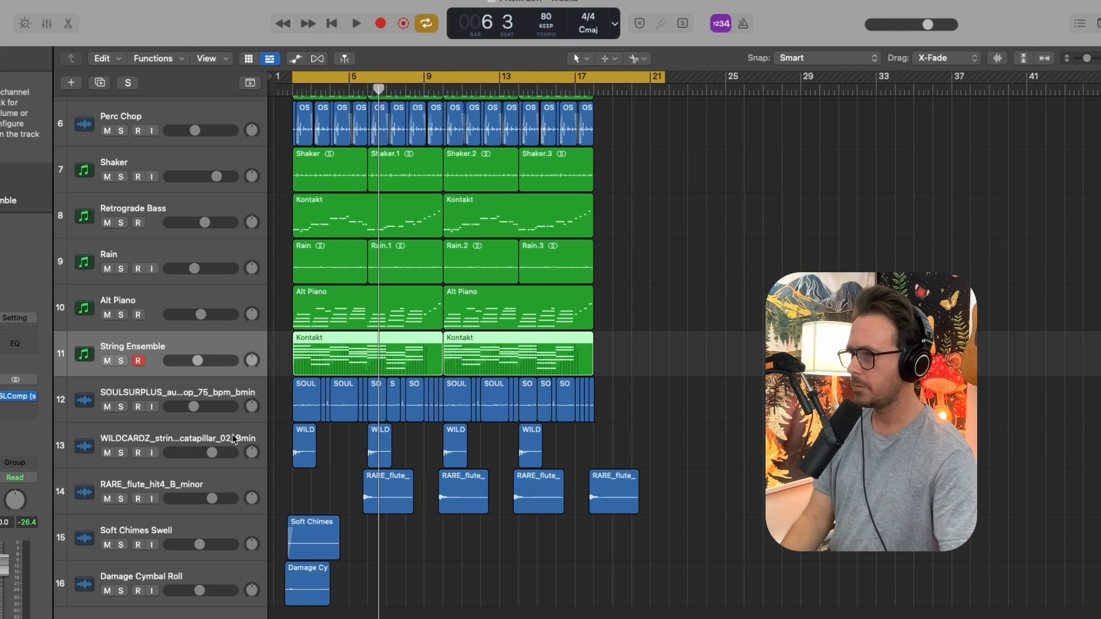
pyautogui.click(168, 439)
pyautogui.press('s')
pyautogui.press('space')
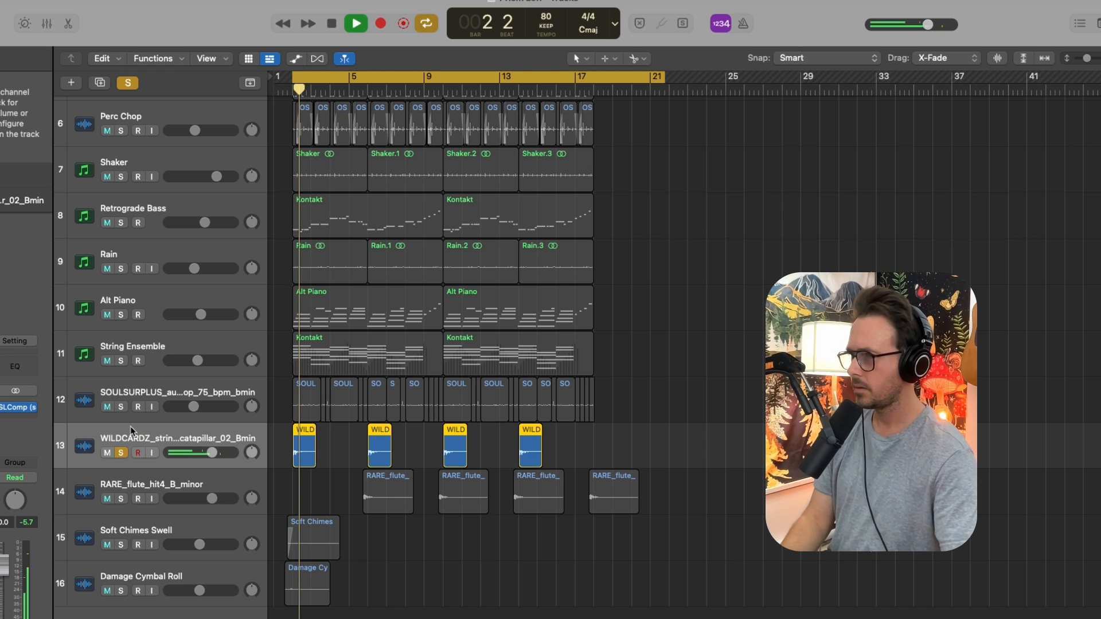
pyautogui.press('space')
# Switch the solo from the WILDCARDZ strings to the RARE_flute_hit4_B_minor track and play the flute hits
pyautogui.click(121, 453)
pyautogui.click(121, 499)
pyautogui.press('space')
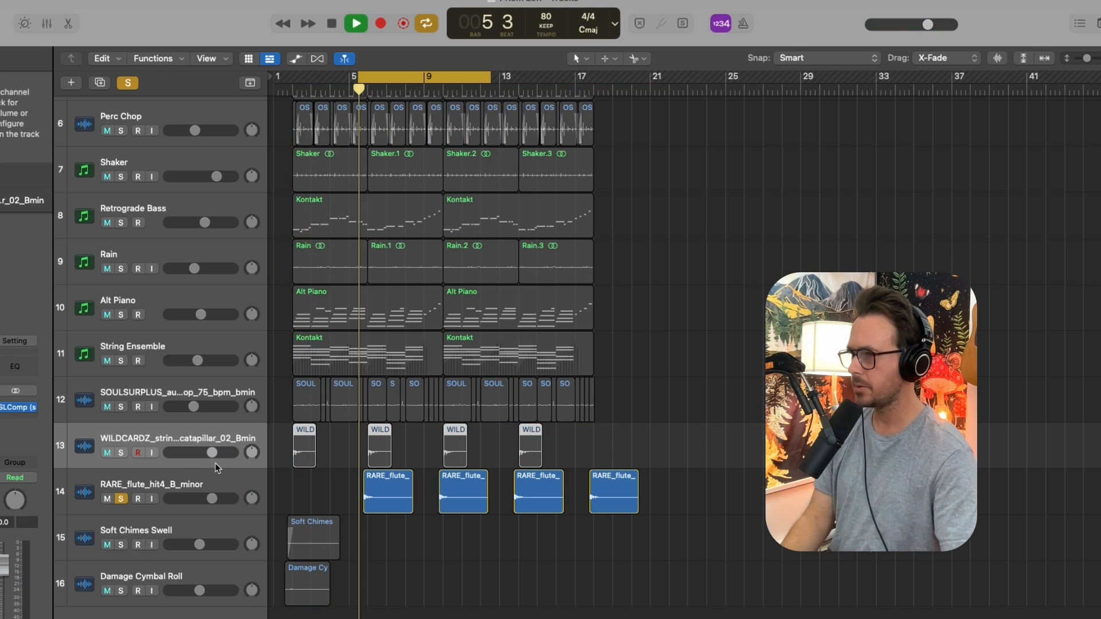